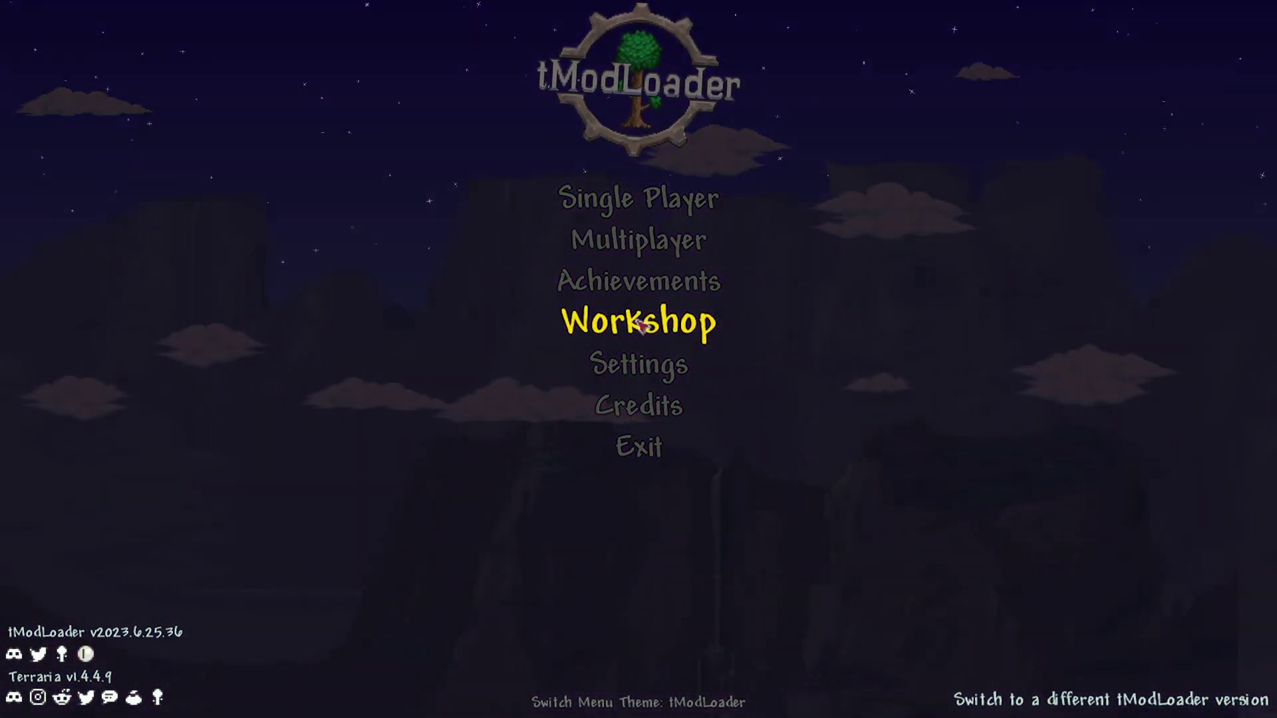
Confirm Random Bosses Sizes is enabled under Workshop > Manage Mods, then enter the meadow world.
click(640, 324)
click(519, 233)
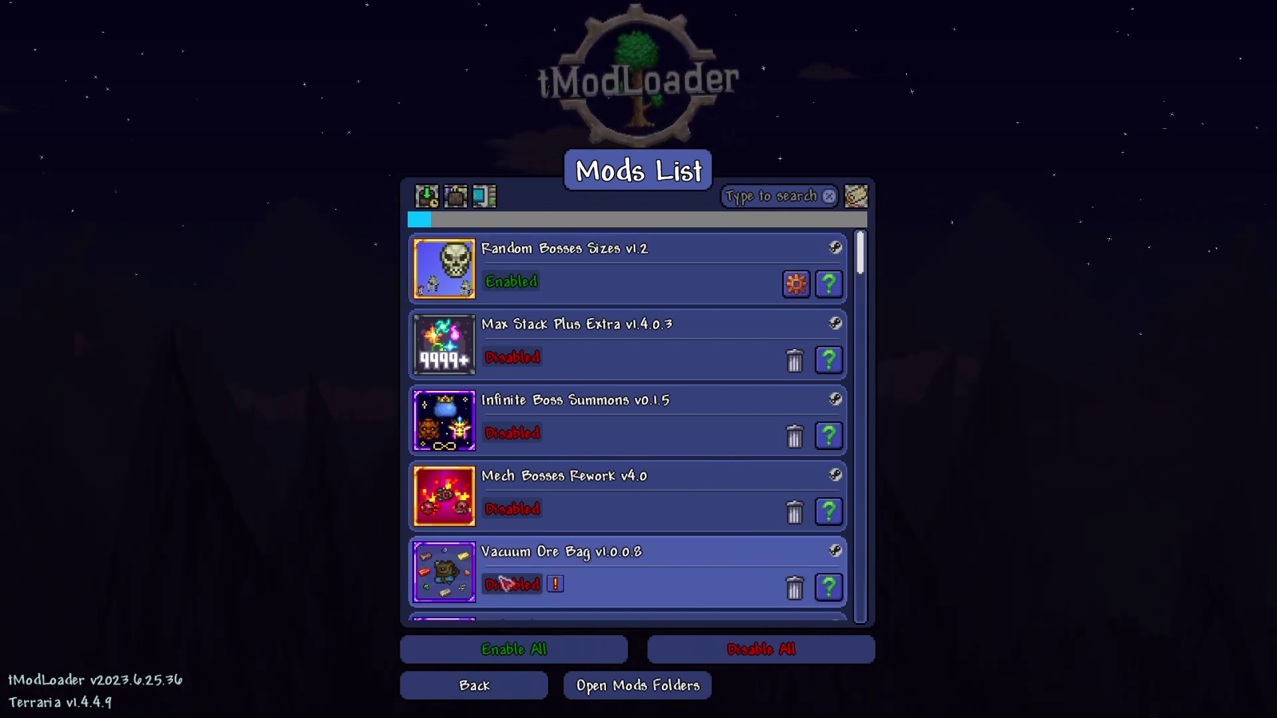
click(495, 690)
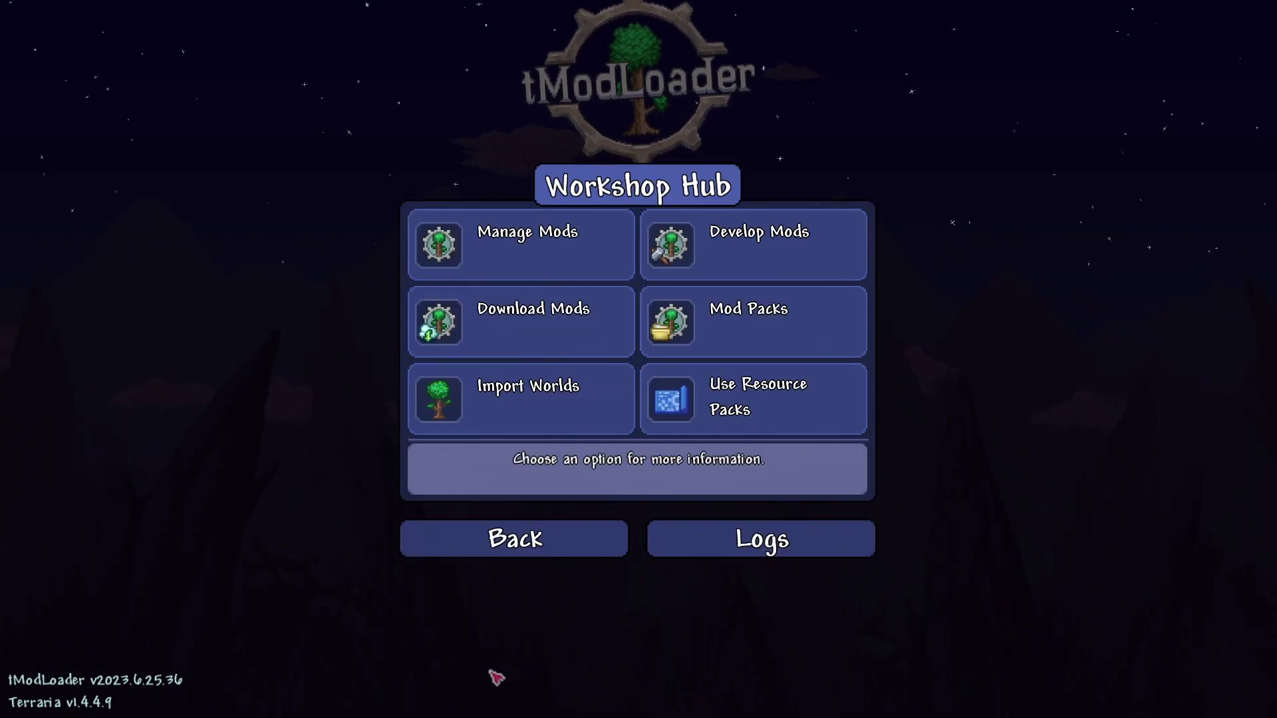
click(531, 552)
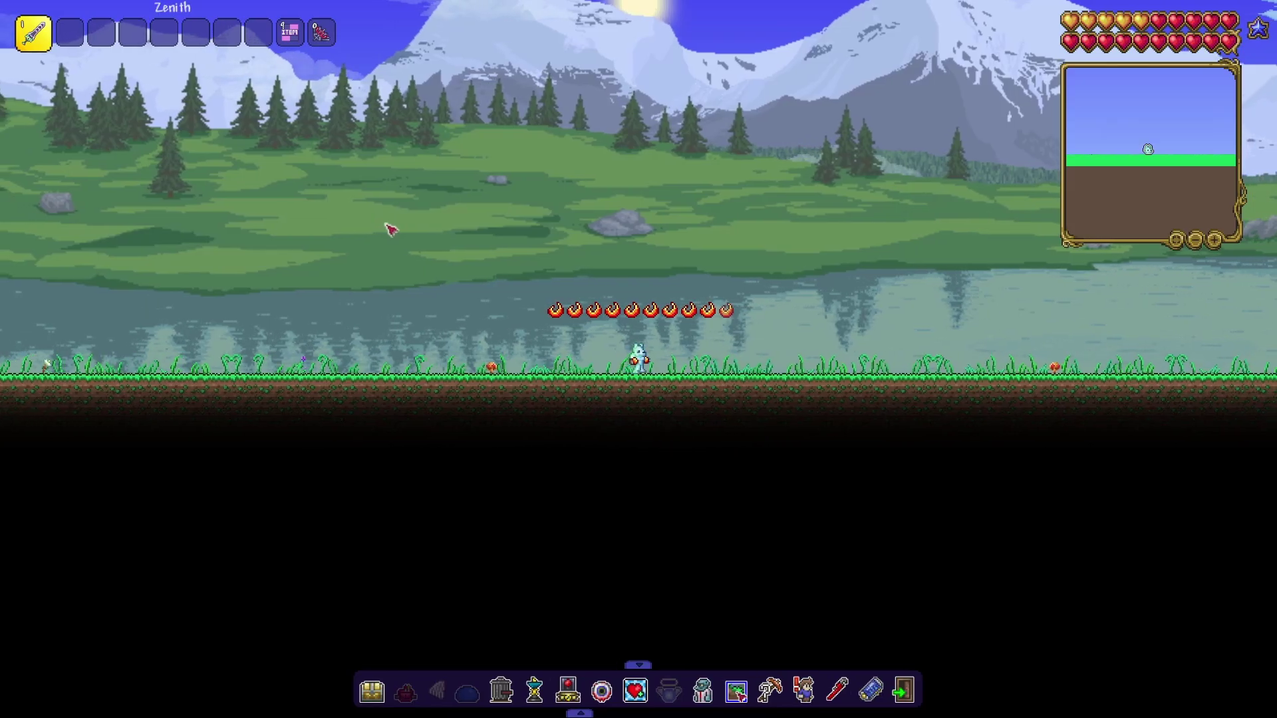
Switch the world to night and spawn Moon Lord from the Mob Spawn Window.
key(d)
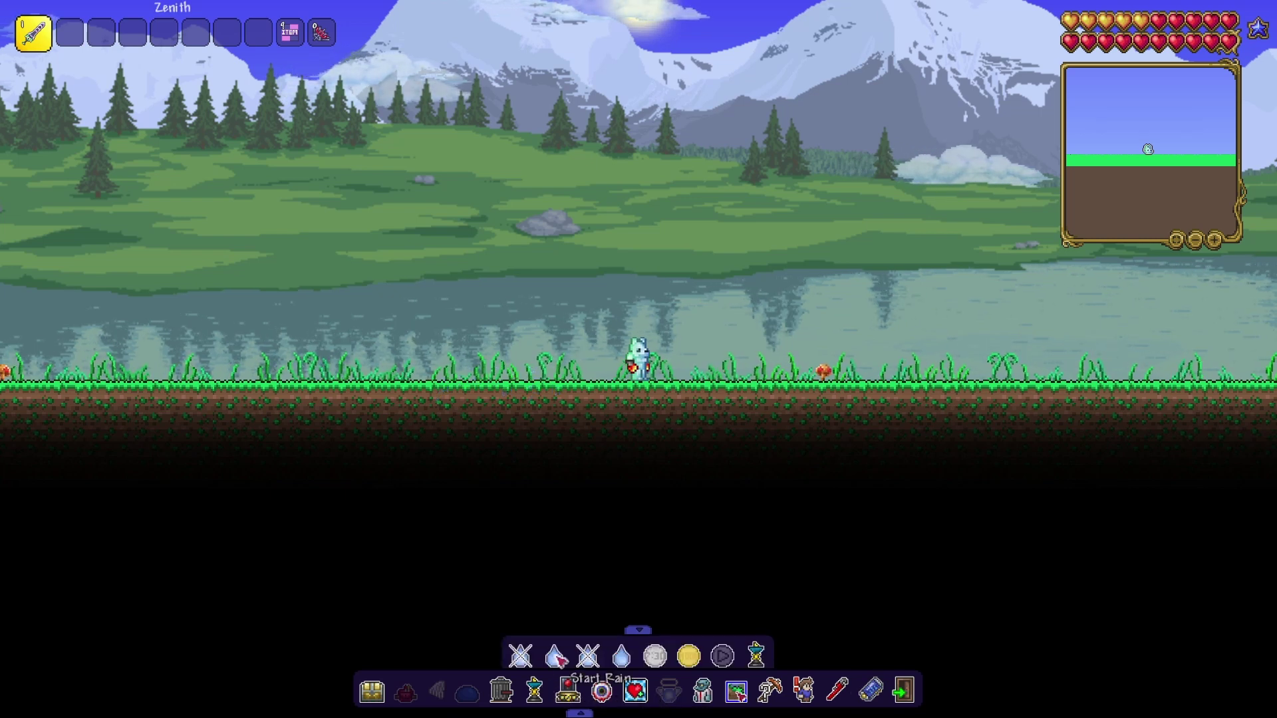
click(687, 656)
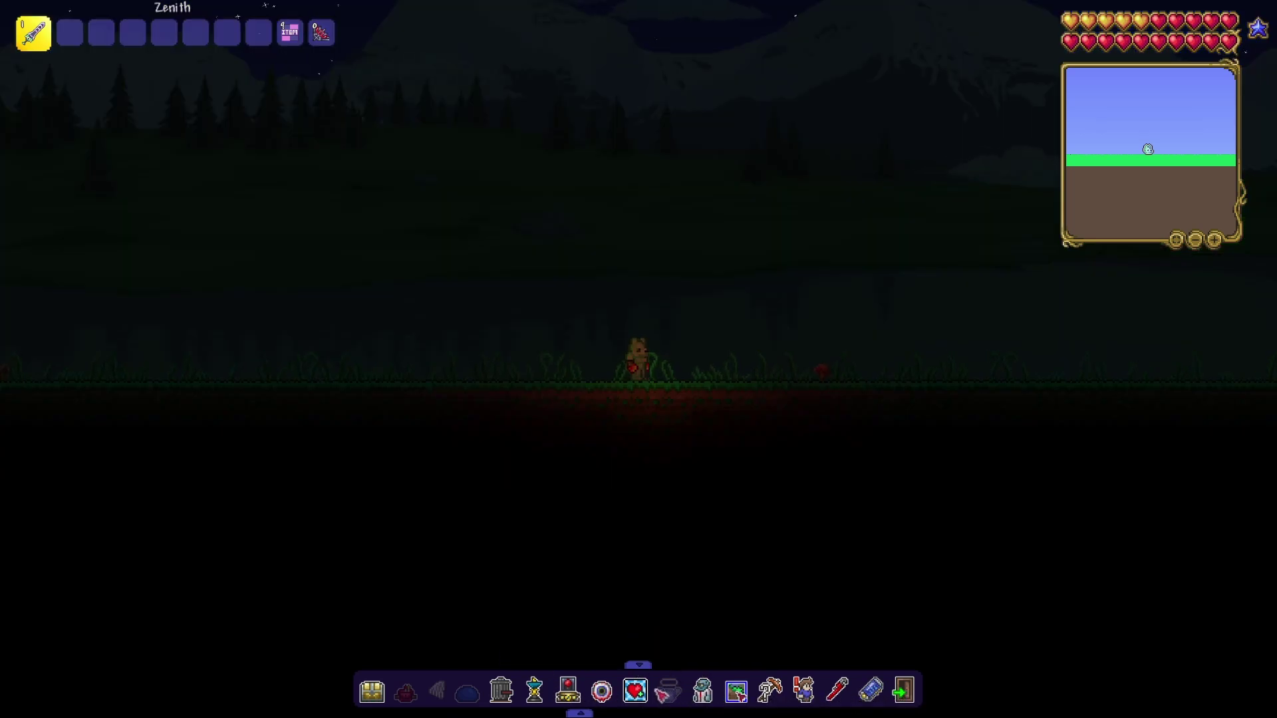
click(611, 694)
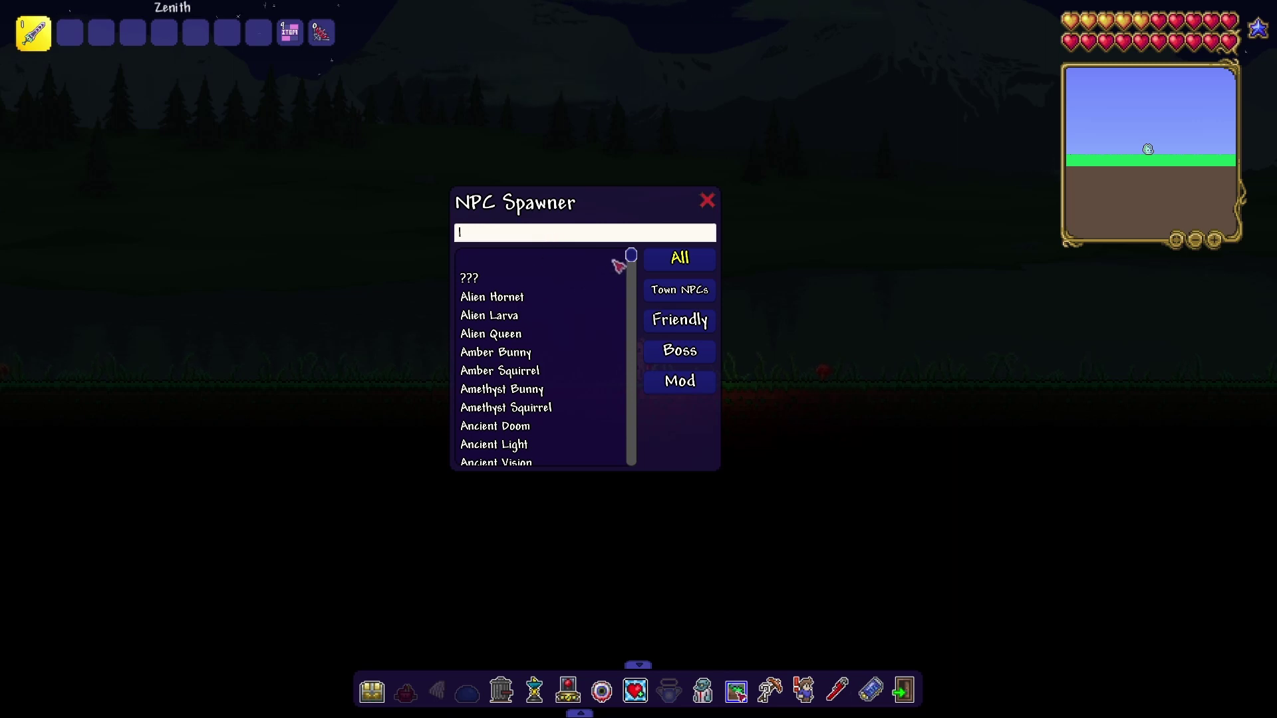
text(moon)
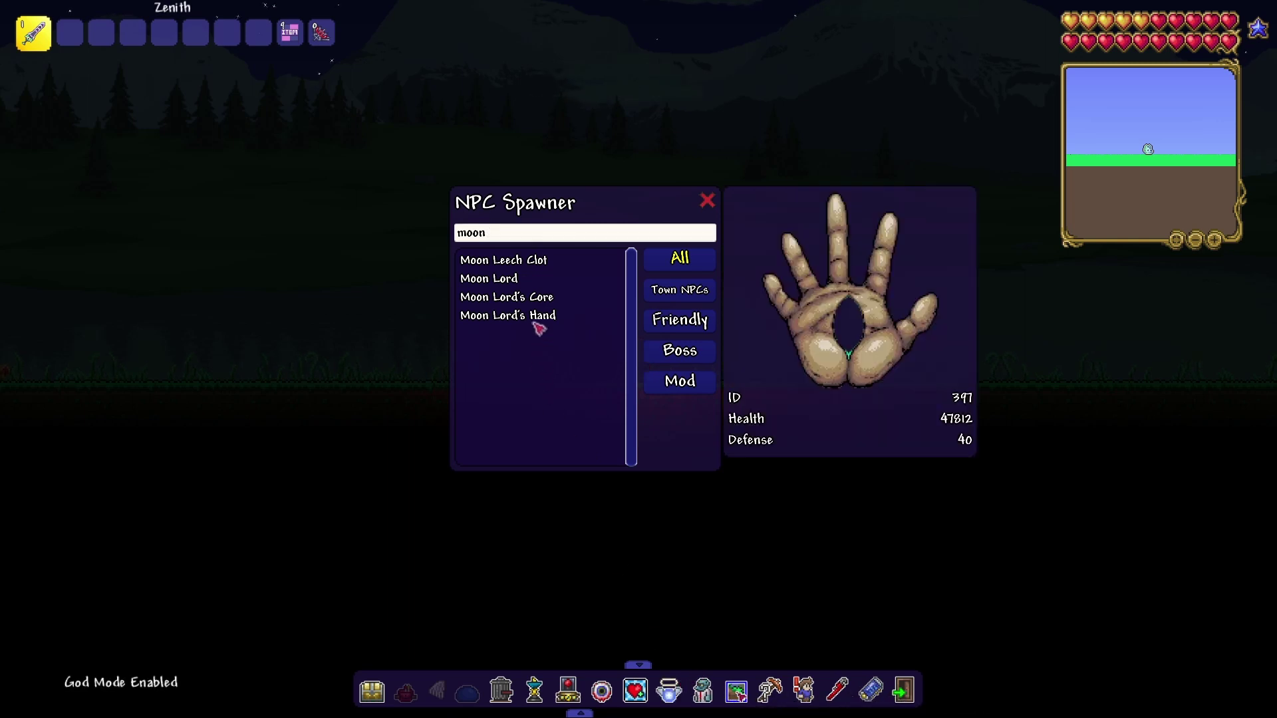
click(506, 296)
click(708, 202)
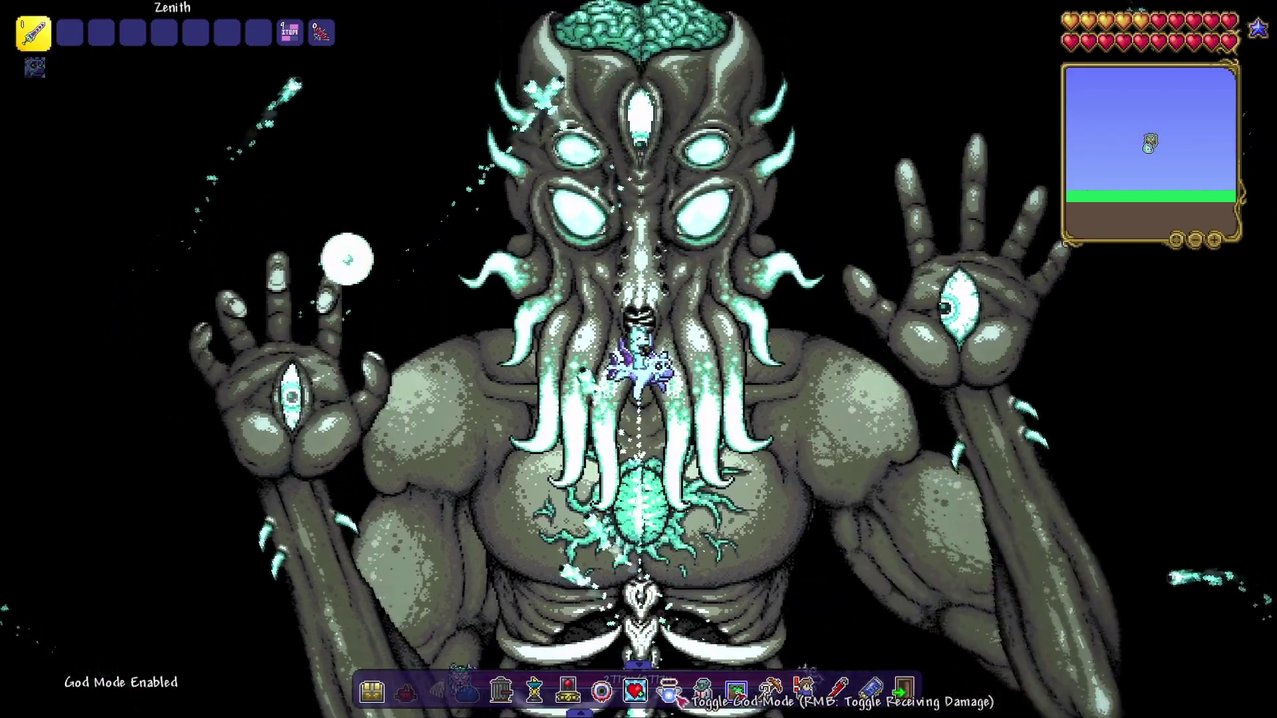
Toggle God Mode, despawn Moon Lord, then spawn it again and despawn it.
click(671, 691)
click(671, 691)
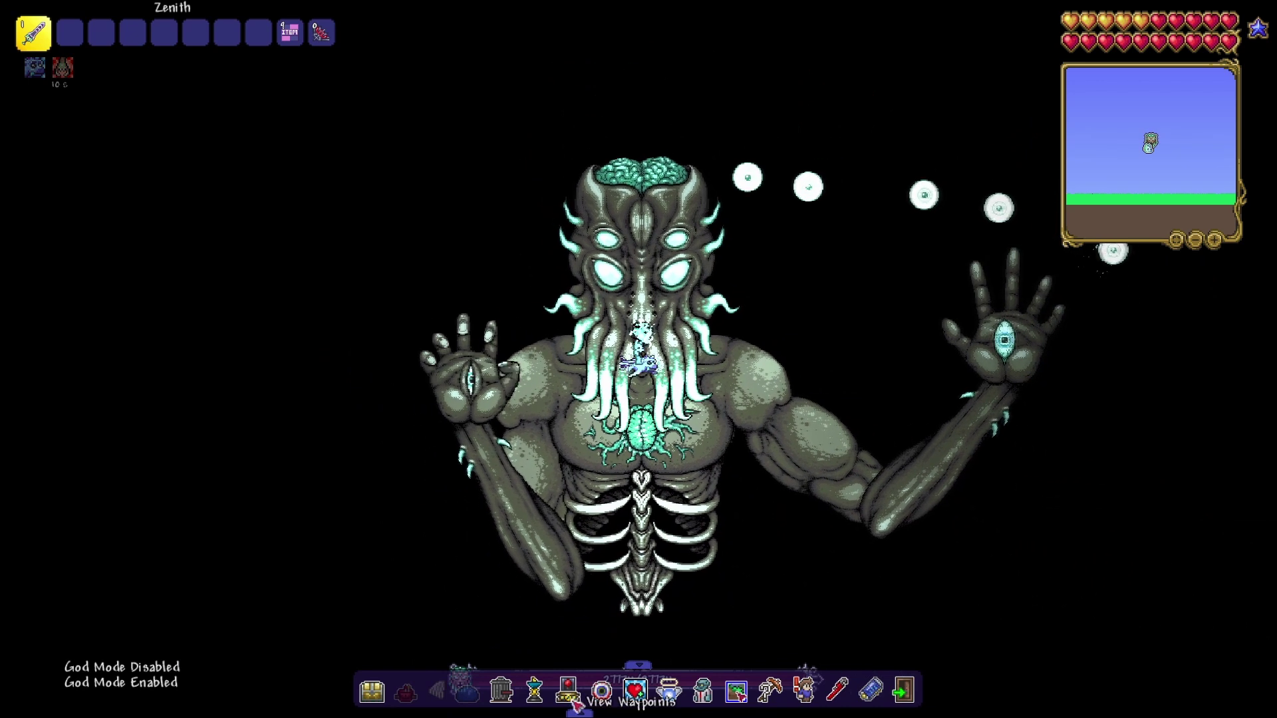
click(489, 690)
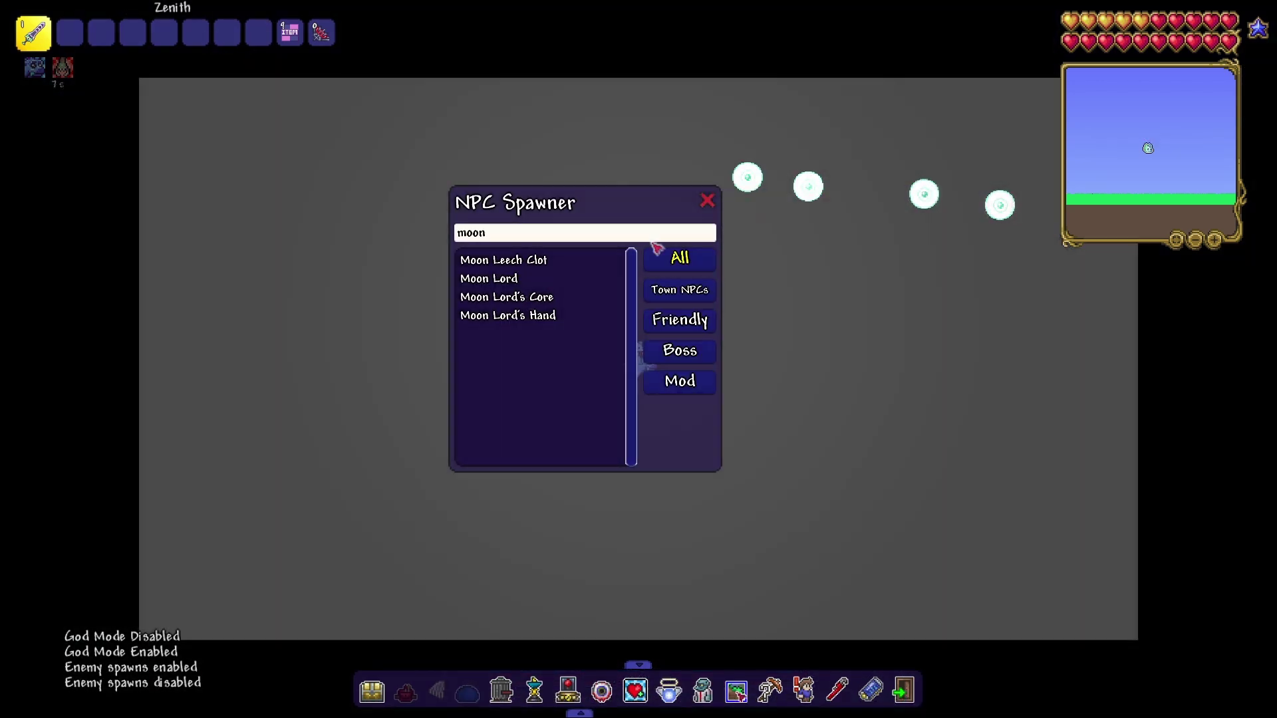
click(489, 278)
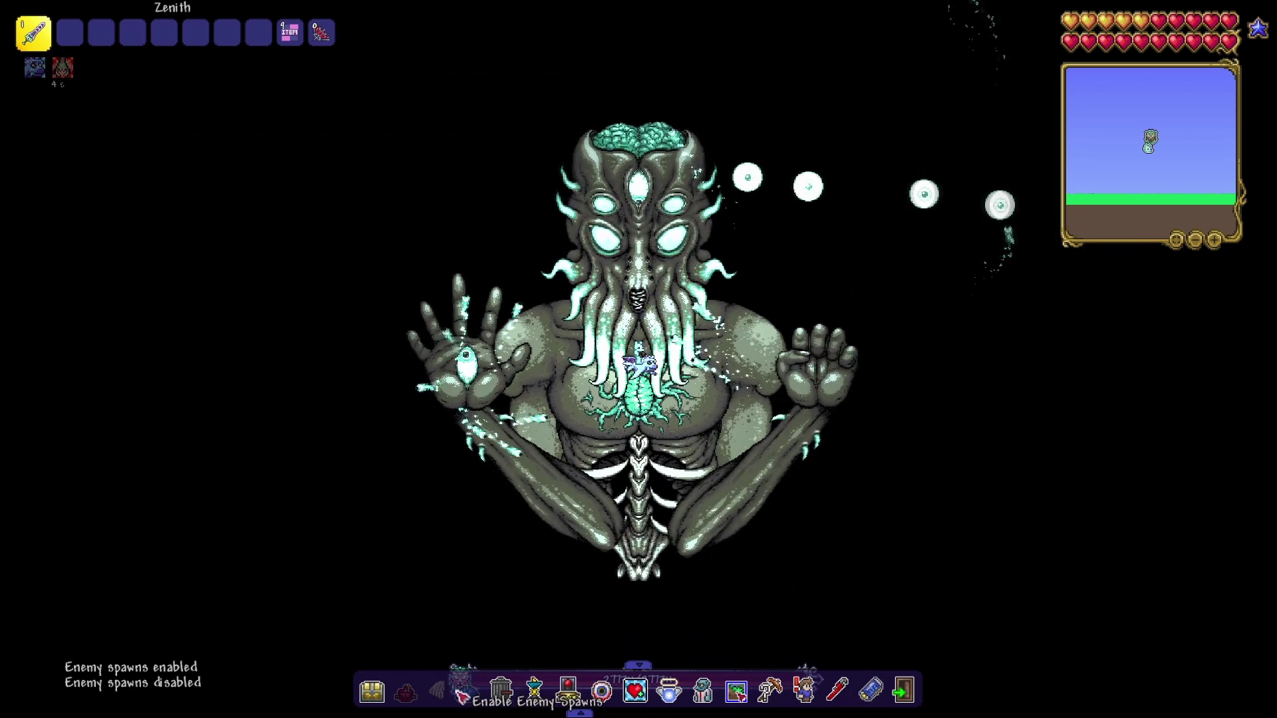
click(489, 691)
click(489, 690)
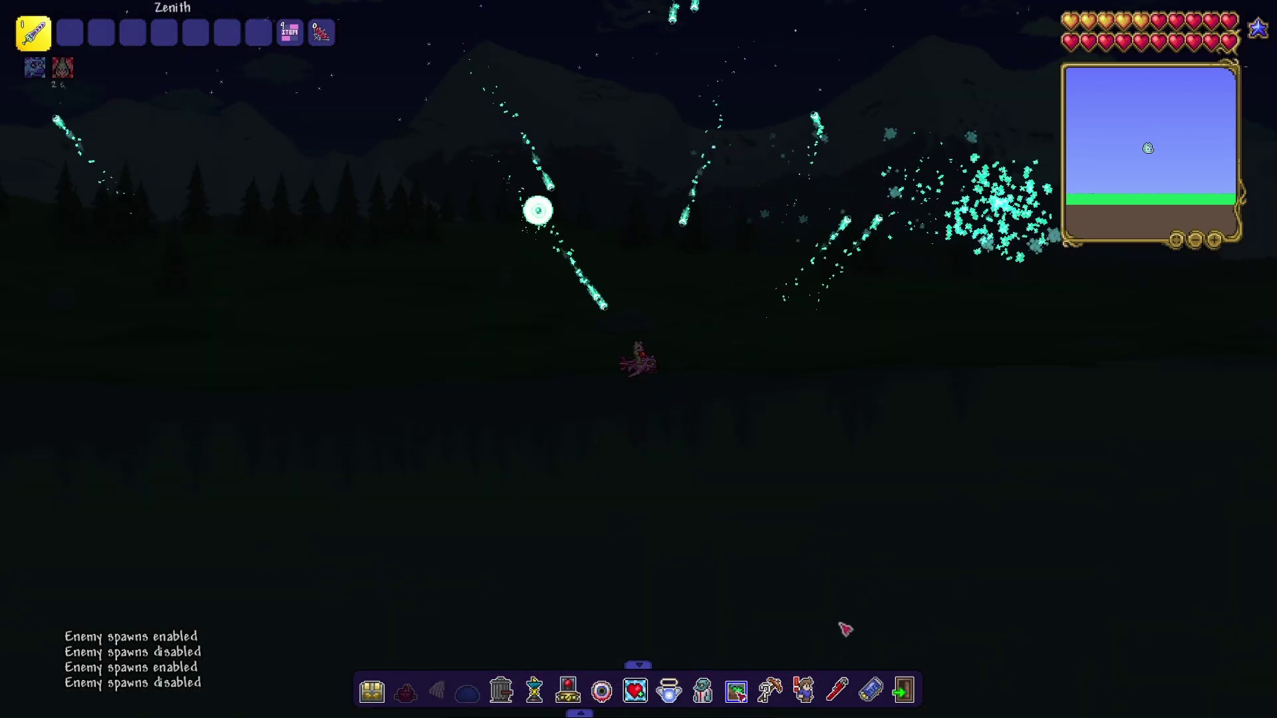
Clear the 'moon' search, filter the spawner to Bosses and spawn King Slime.
click(568, 690)
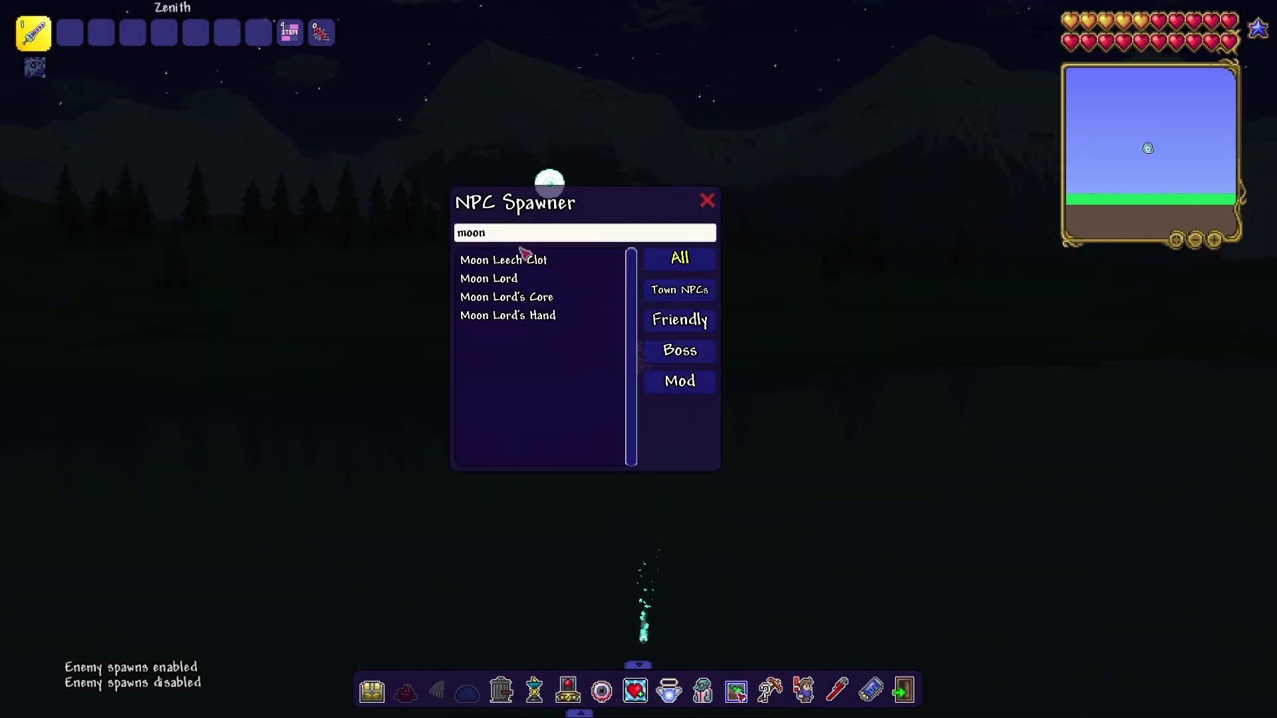
right_click(621, 236)
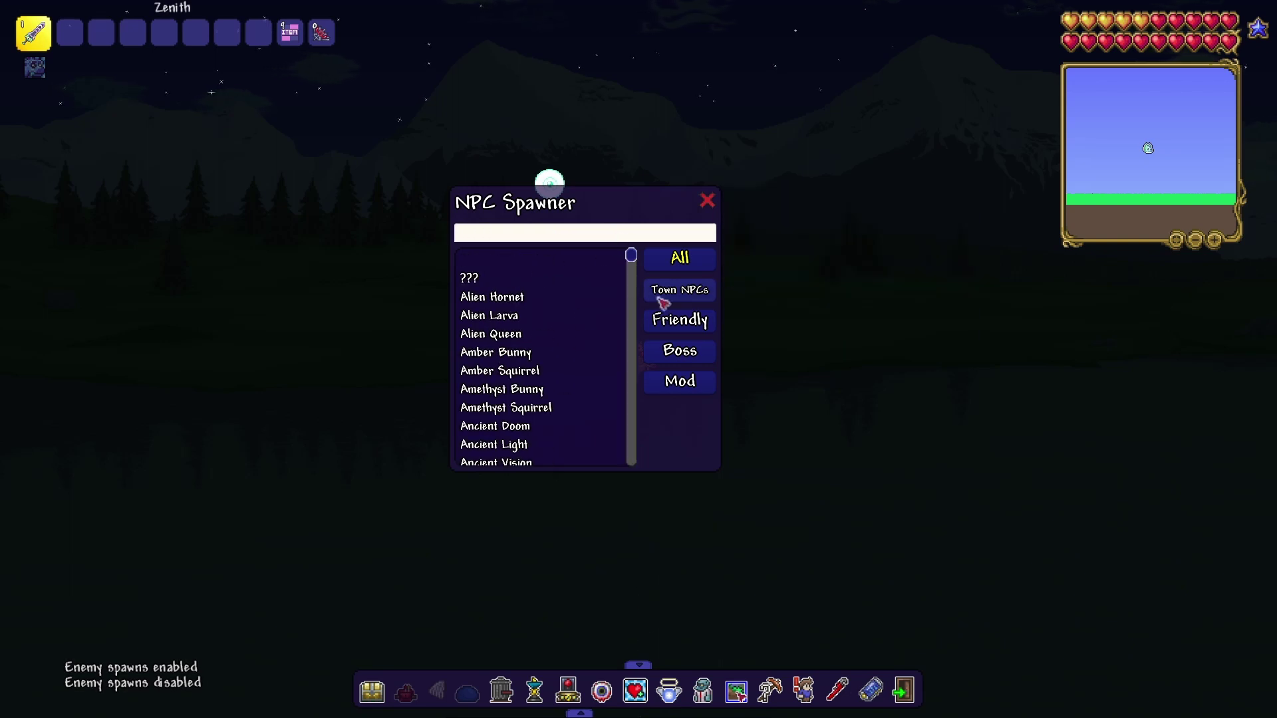
click(661, 355)
mouse_move(498, 333)
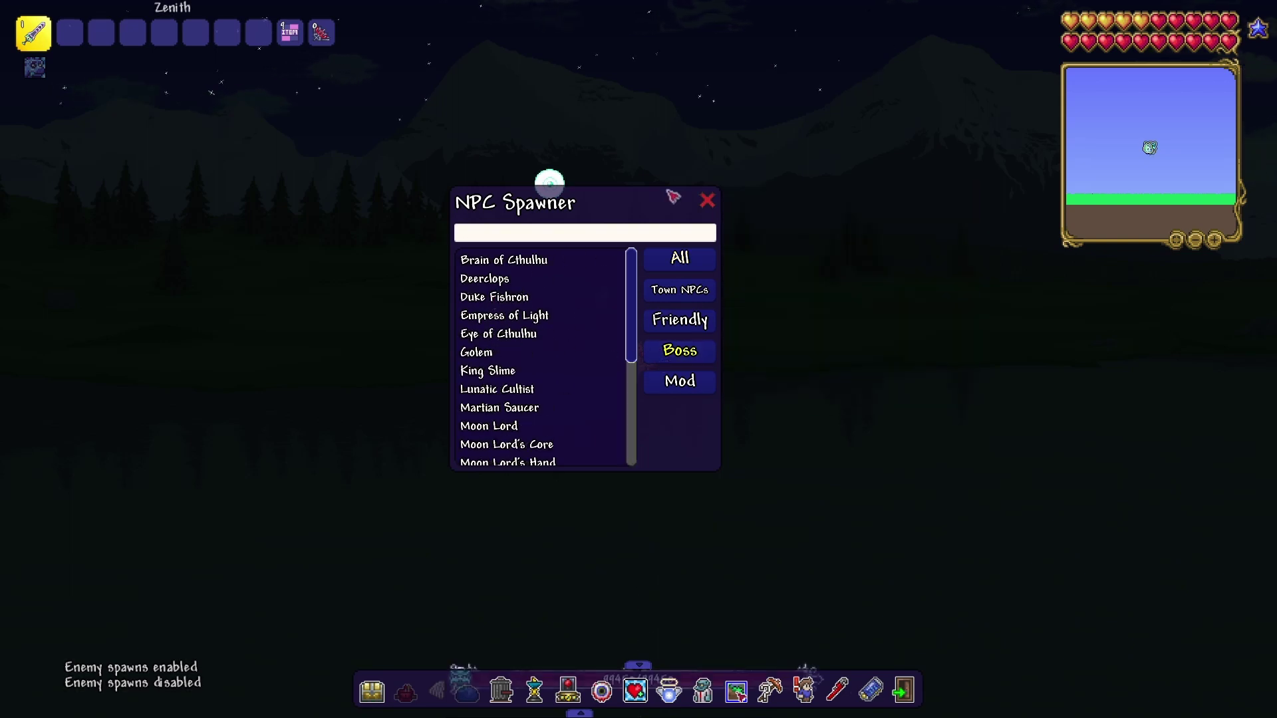
click(708, 203)
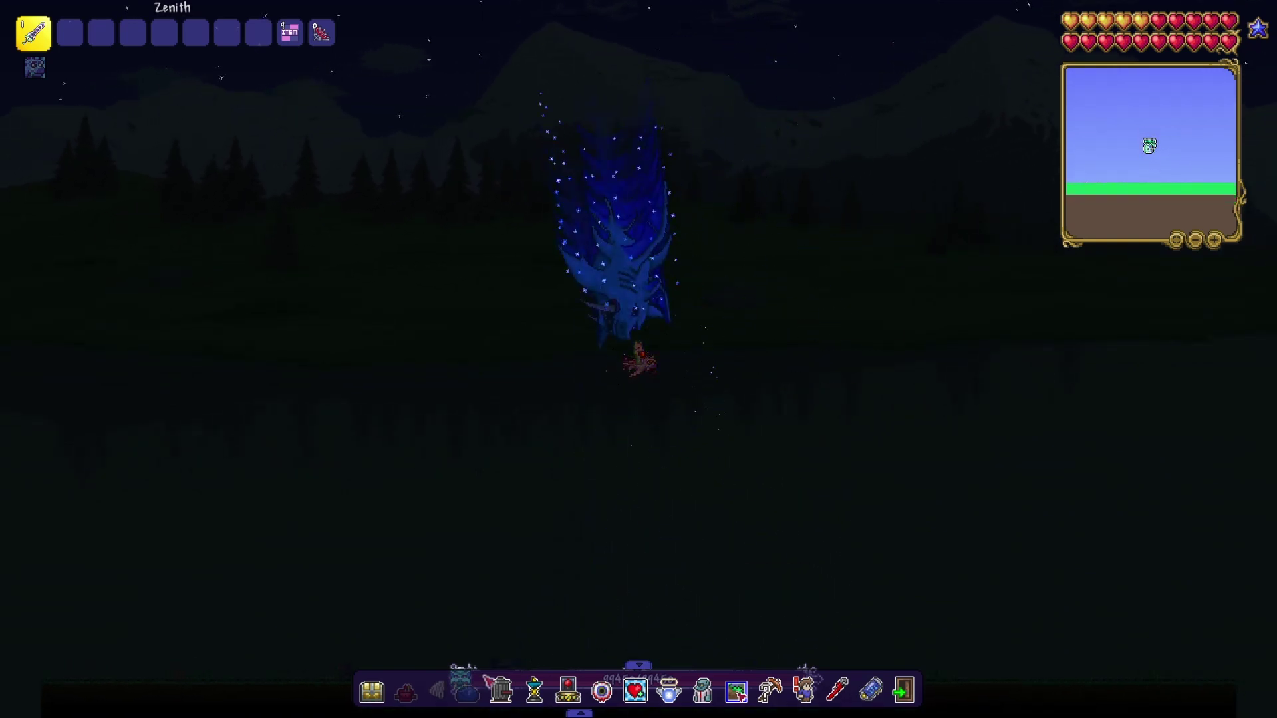
Spawn more King Slimes and cut them down with the Zenith.
click(601, 690)
mouse_move(476, 351)
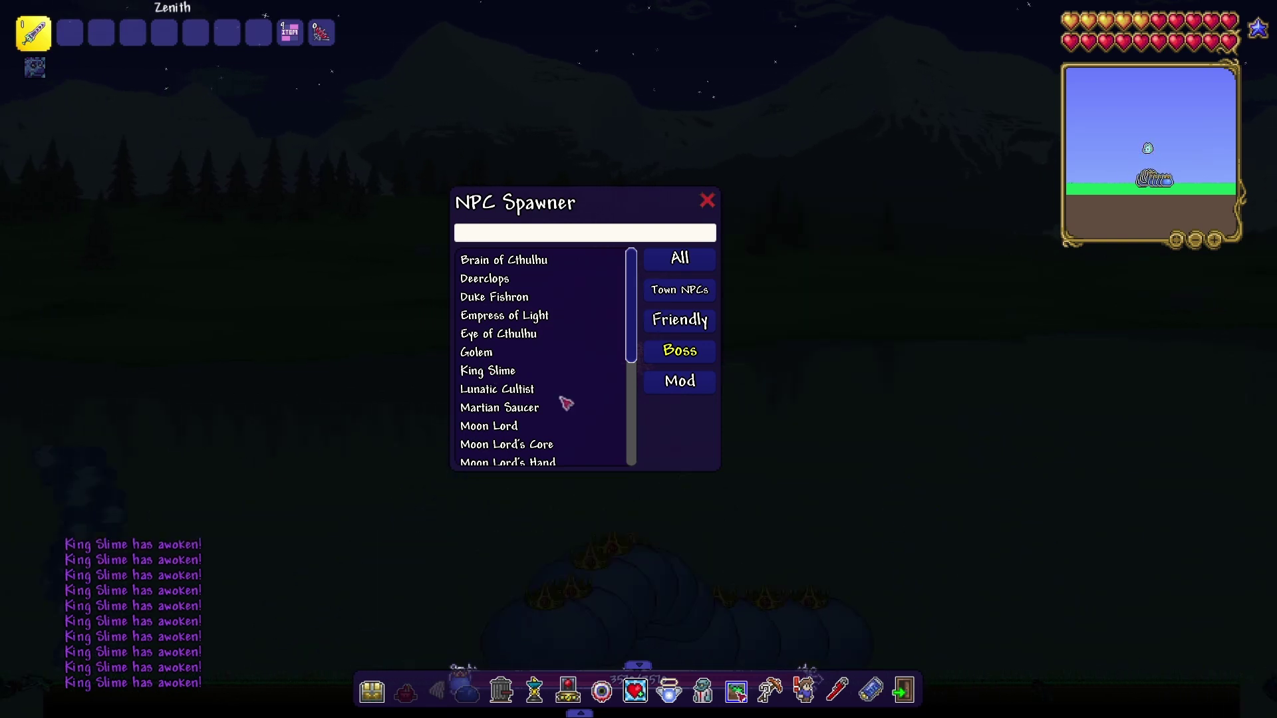
drag(890, 614, 798, 559)
drag(758, 488, 639, 519)
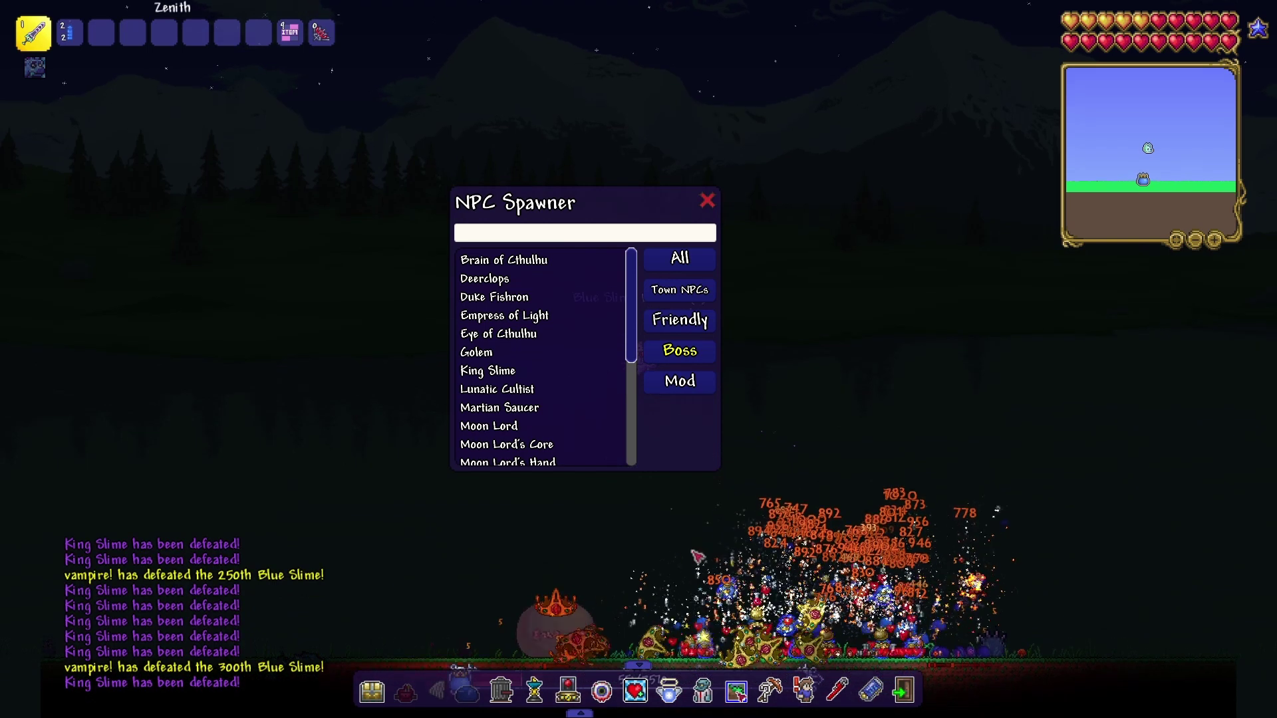
click(487, 371)
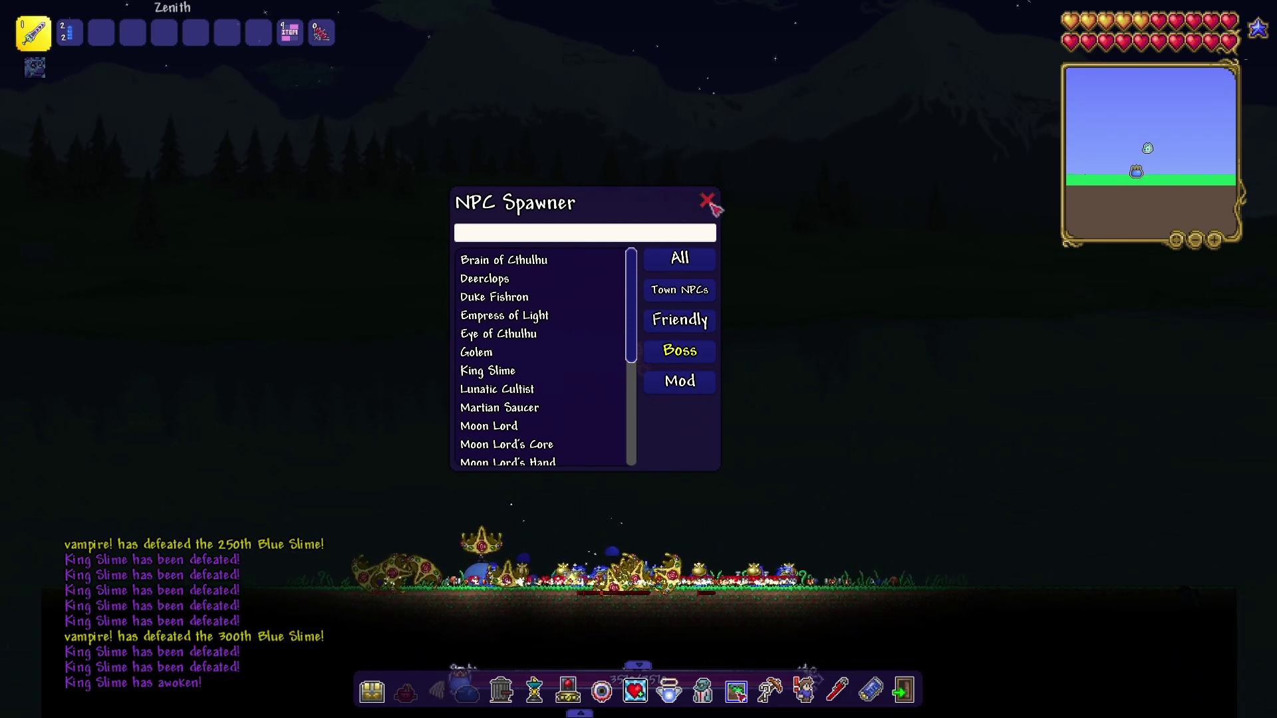
click(709, 203)
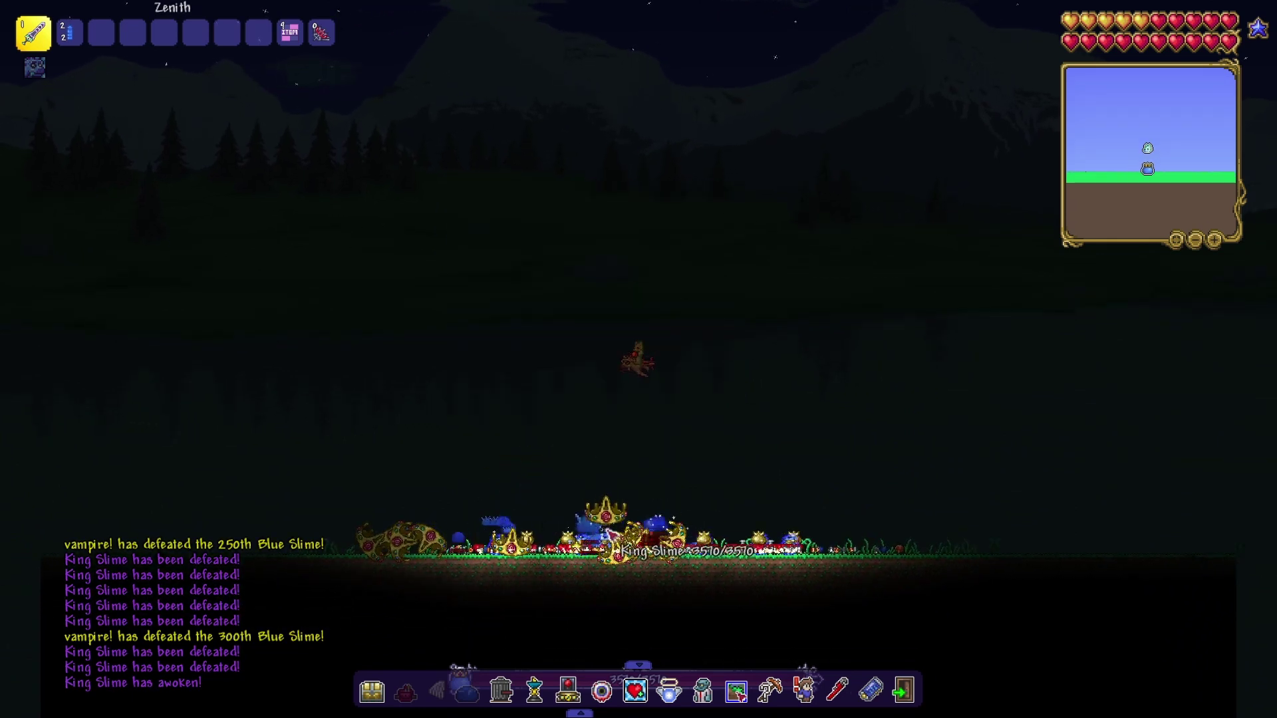
drag(604, 536, 798, 555)
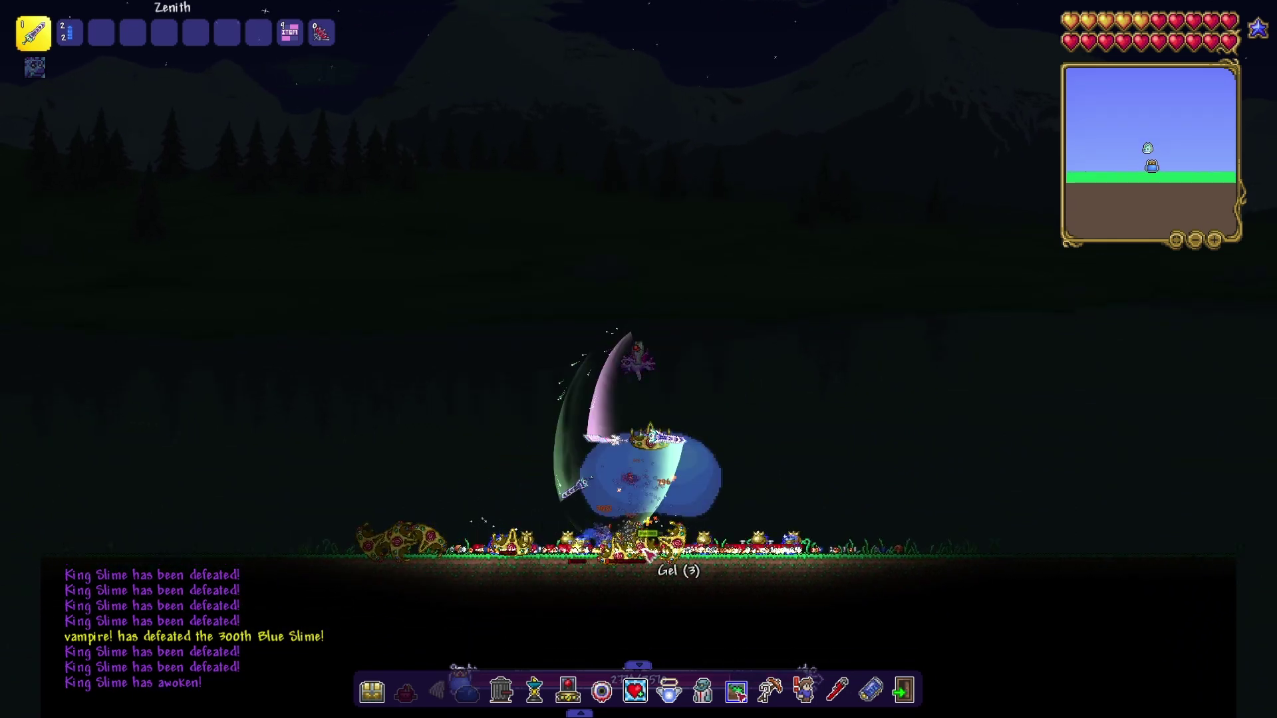
Spawn the Eye of Cthulhu and defeat it and its minions with the Zenith.
click(737, 691)
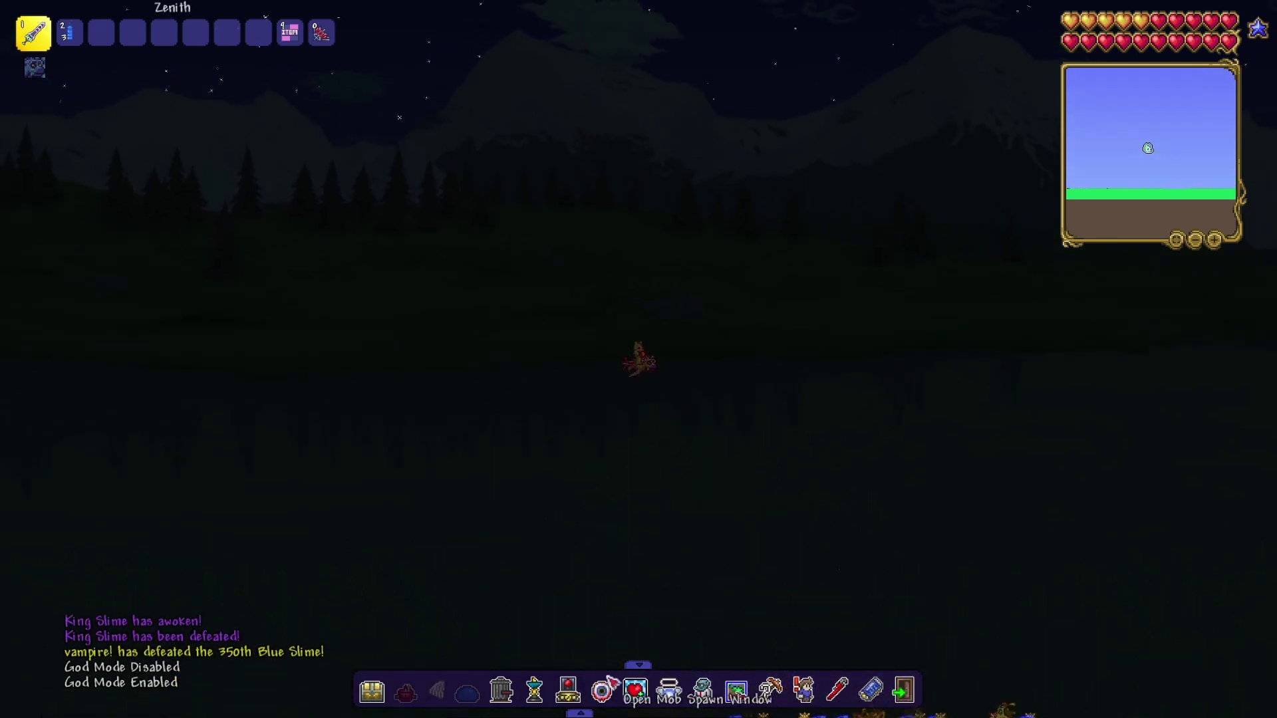
click(637, 690)
click(504, 316)
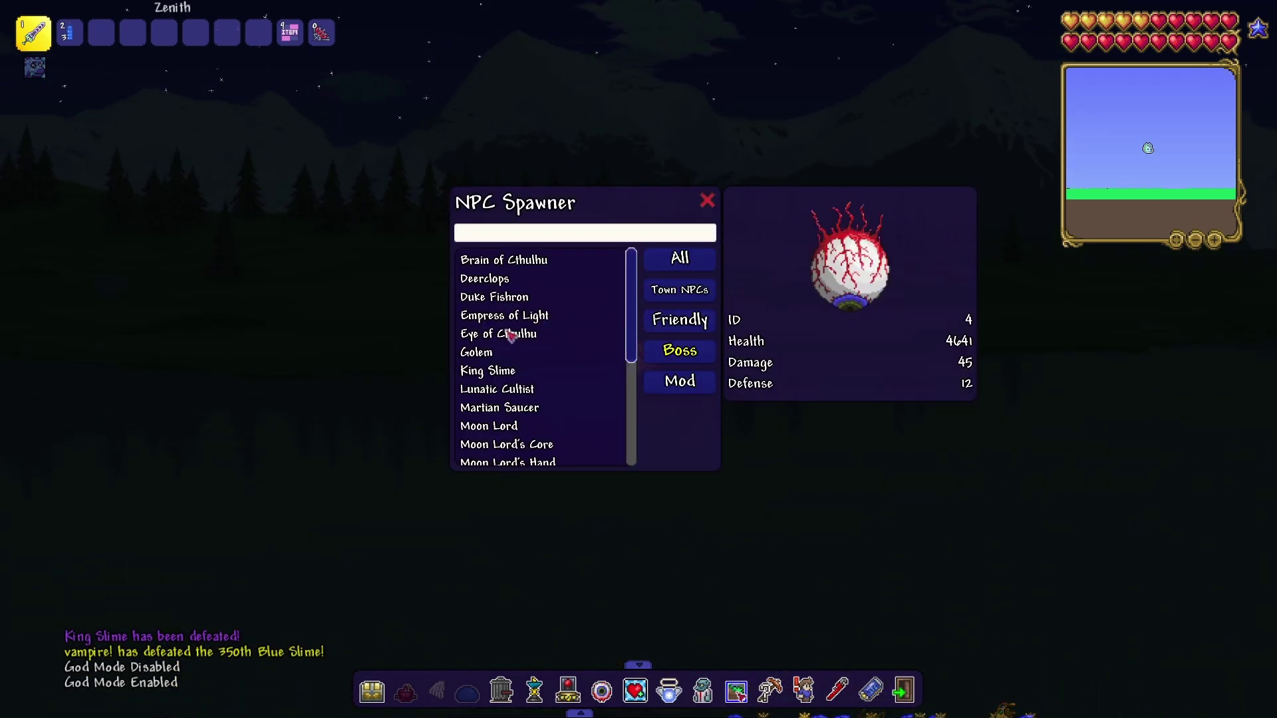
click(498, 333)
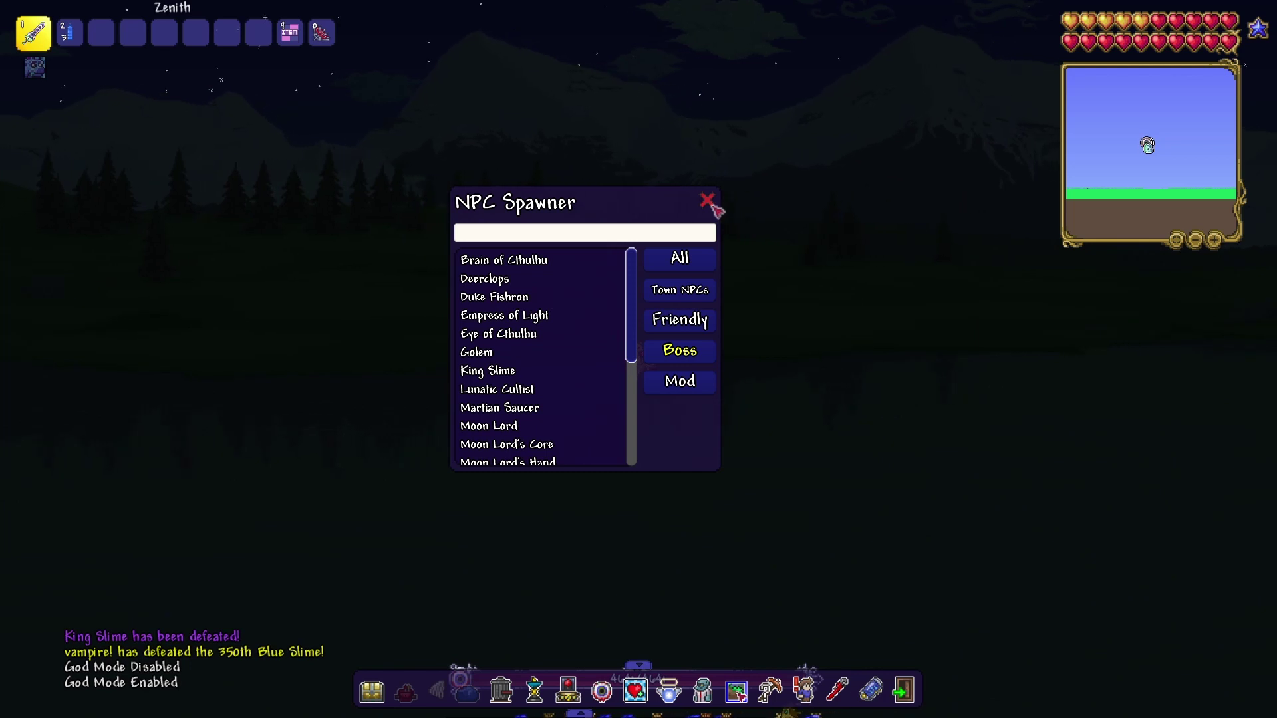
key(Escape)
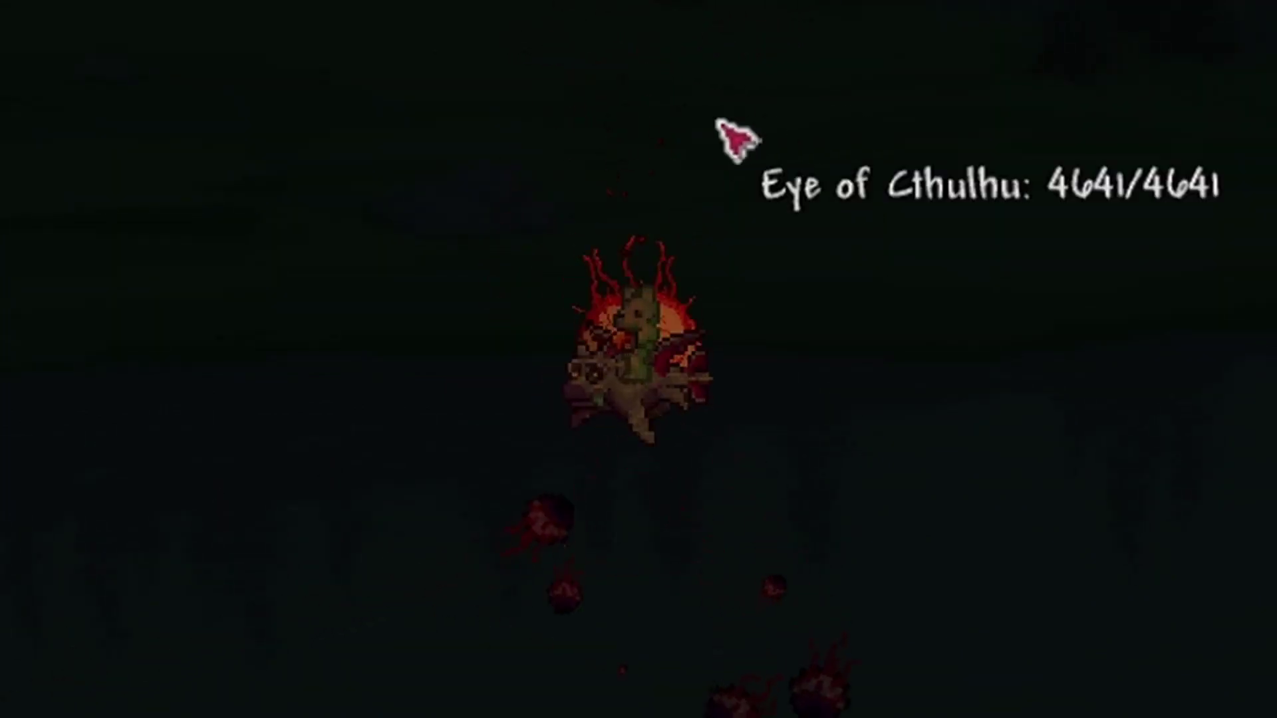
key(F11)
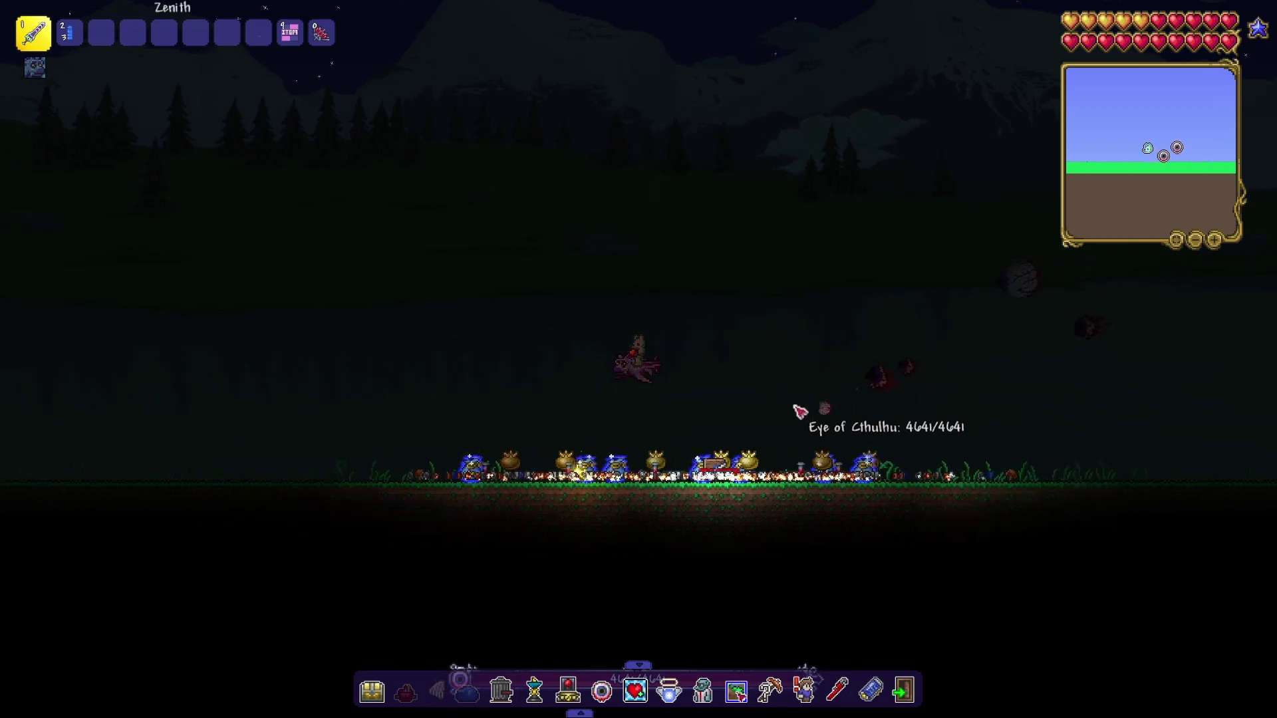
mouse_move(839, 300)
mouse_down()
mouse_move(893, 148)
mouse_move(888, 250)
mouse_up()
drag(838, 348, 621, 610)
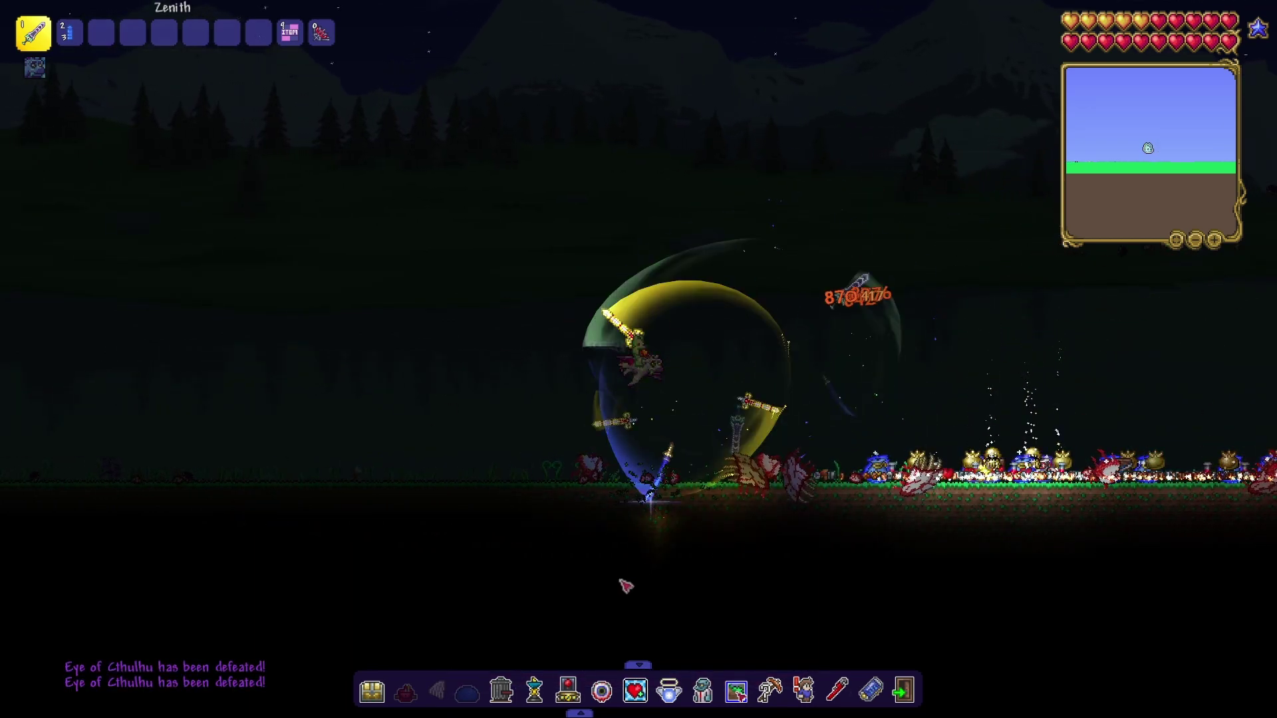
Spawn the Empress of Light from the spawner's boss list.
click(635, 691)
mouse_move(504, 315)
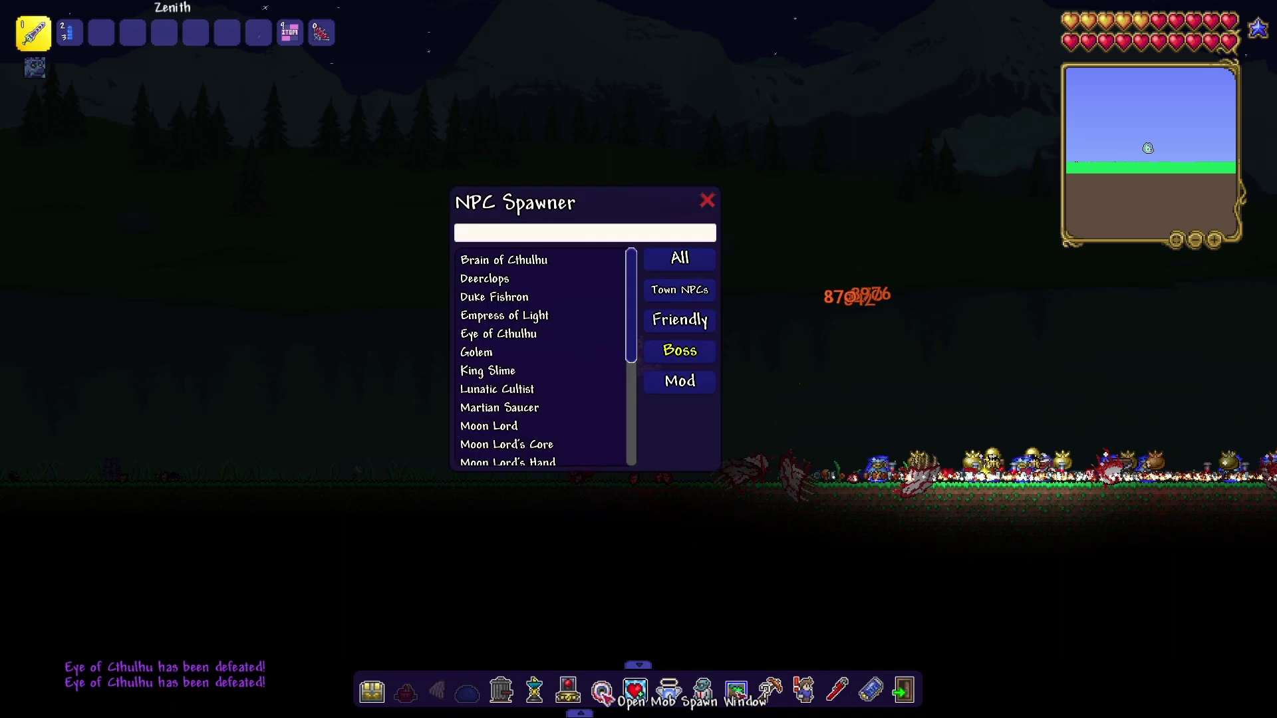
click(504, 315)
click(707, 201)
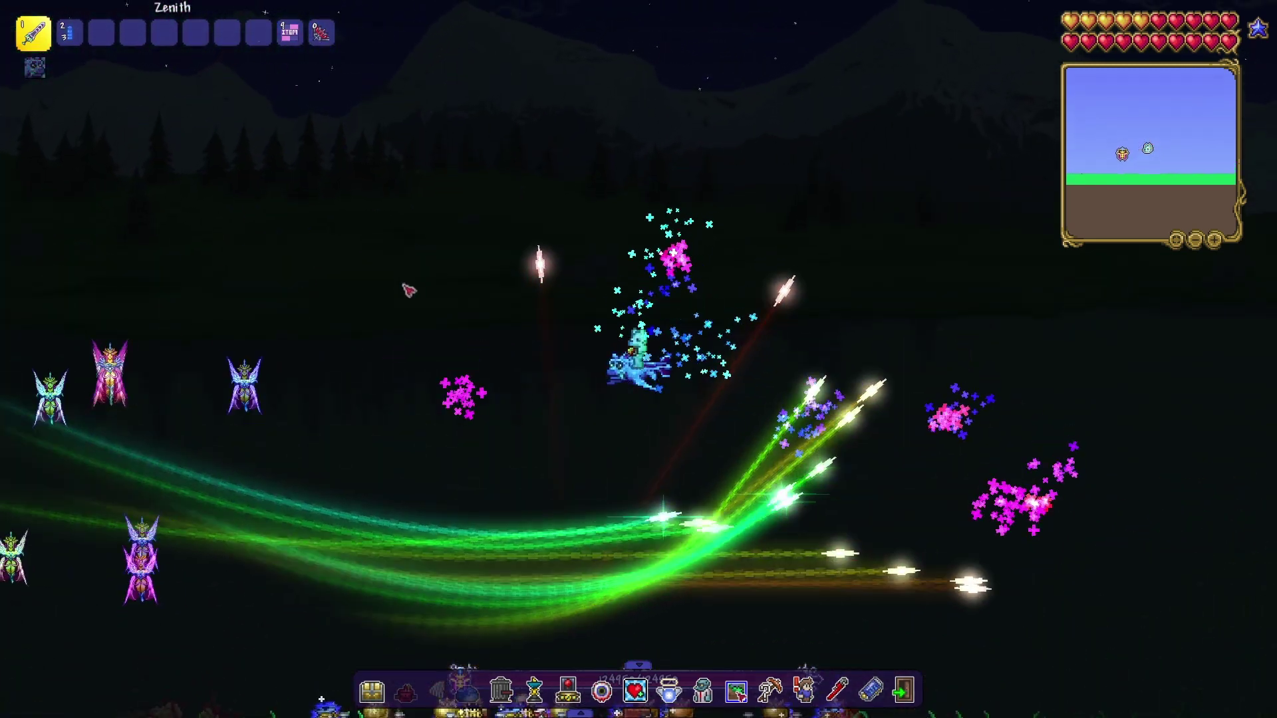
scroll(699, 360, up, 1)
scroll(598, 300, up, 2)
scroll(499, 250, up, 1)
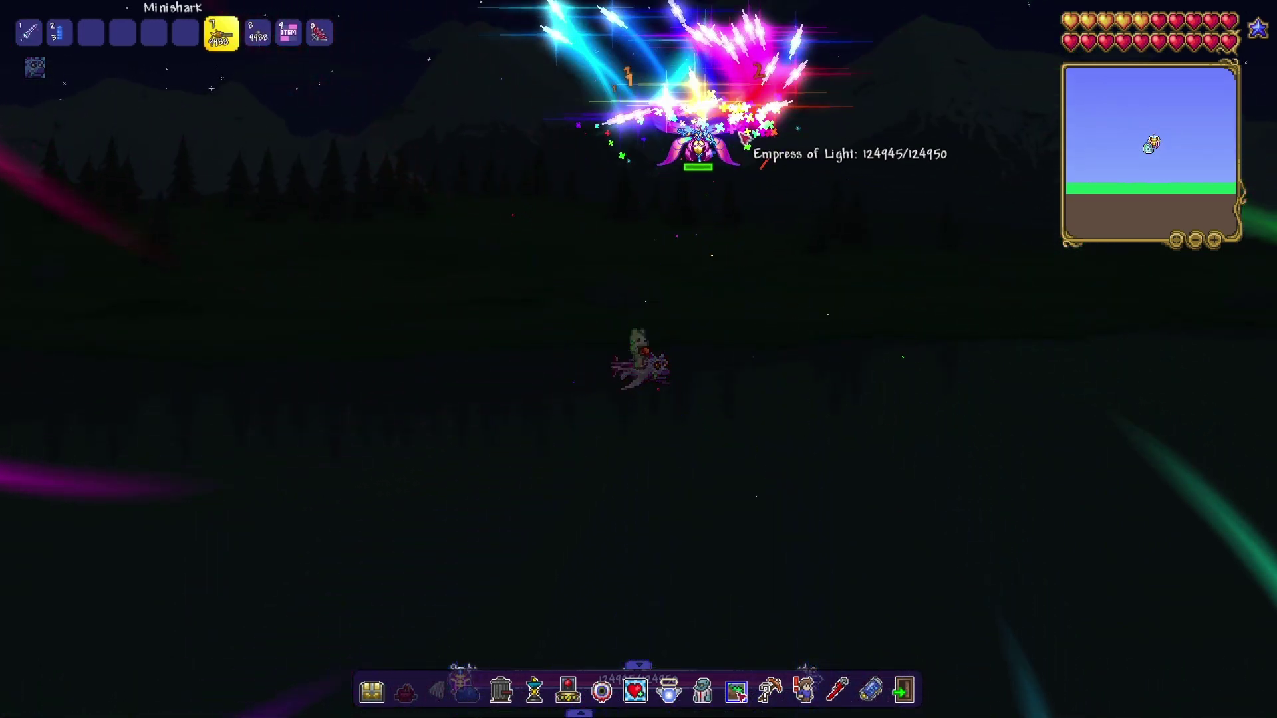
scroll(599, 200, up, 1)
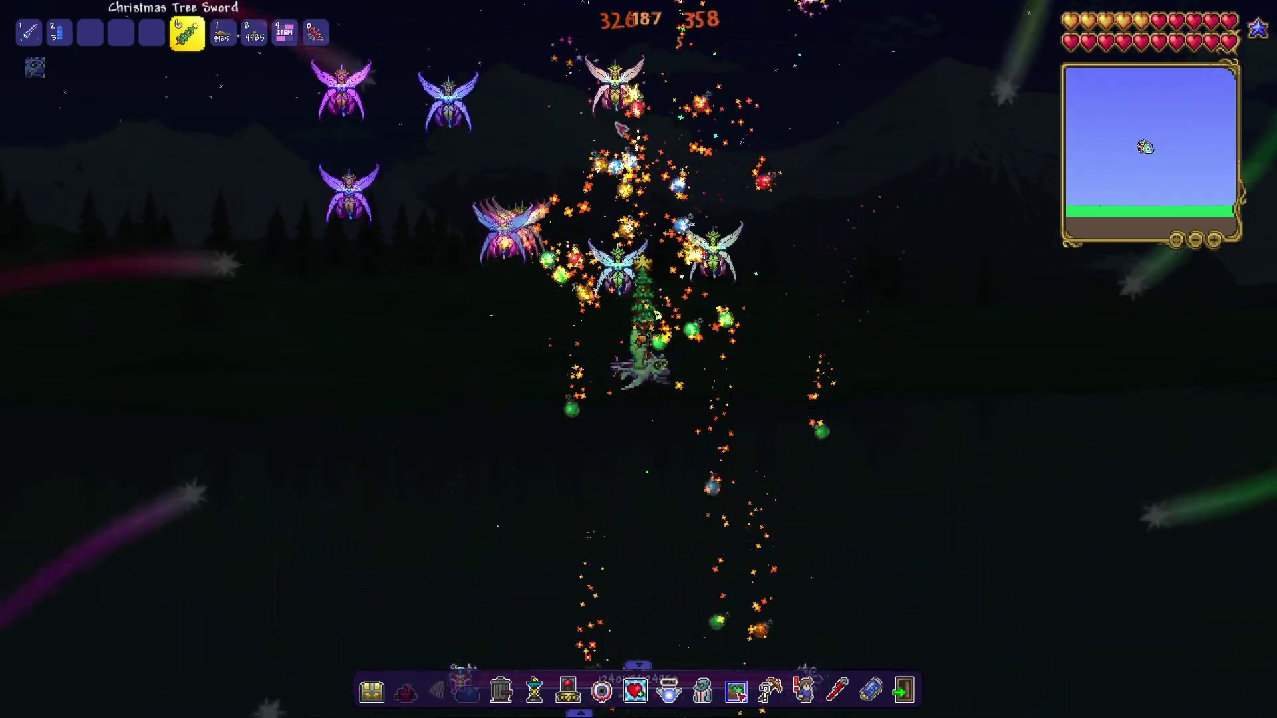
Attack the Empress of Light swarm, clear the bosses, and bring back the spawner boss list.
mouse_move(948, 376)
mouse_down()
mouse_move(637, 20)
mouse_move(640, 40)
mouse_up()
click(469, 691)
click(436, 691)
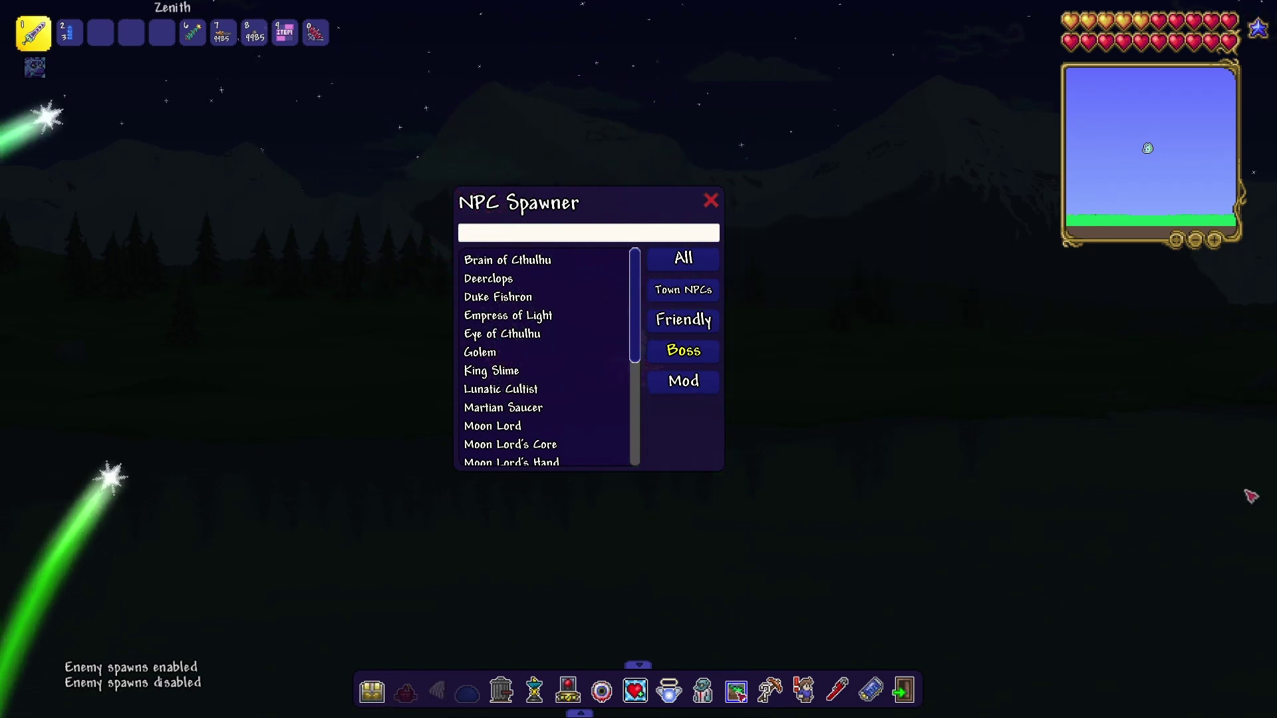
key(Escape)
click(1192, 689)
click(542, 403)
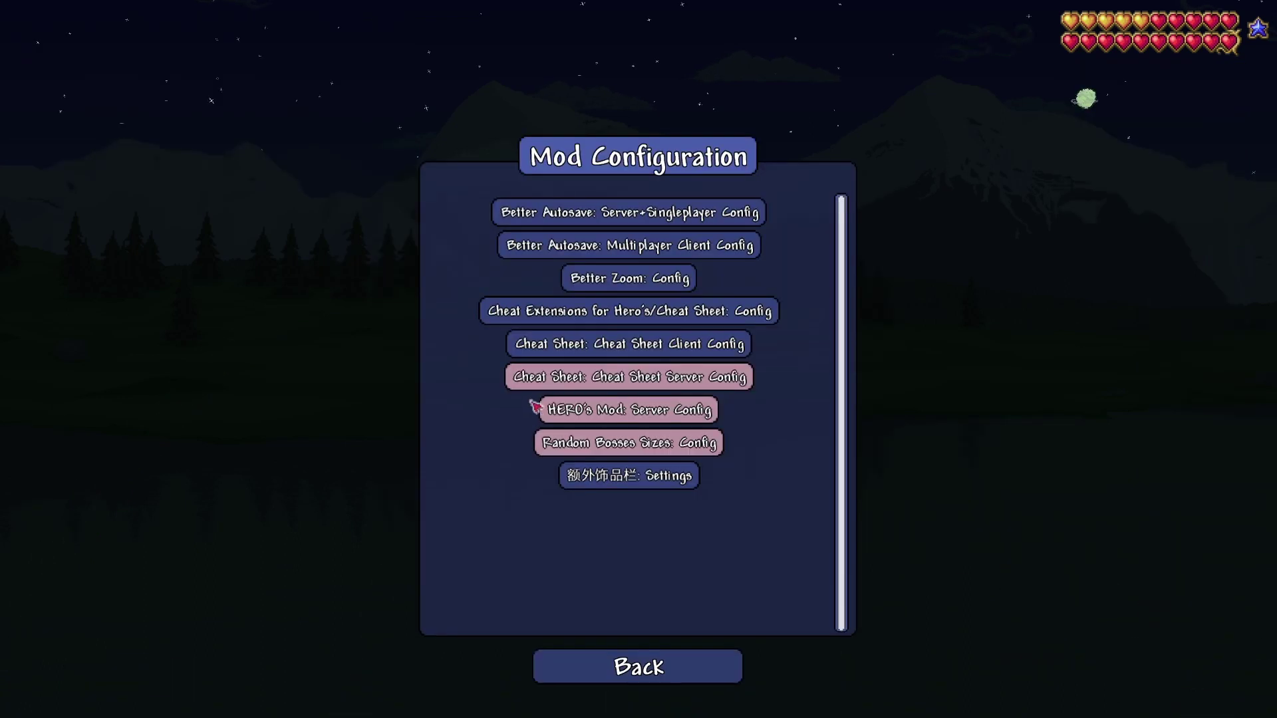
click(629, 443)
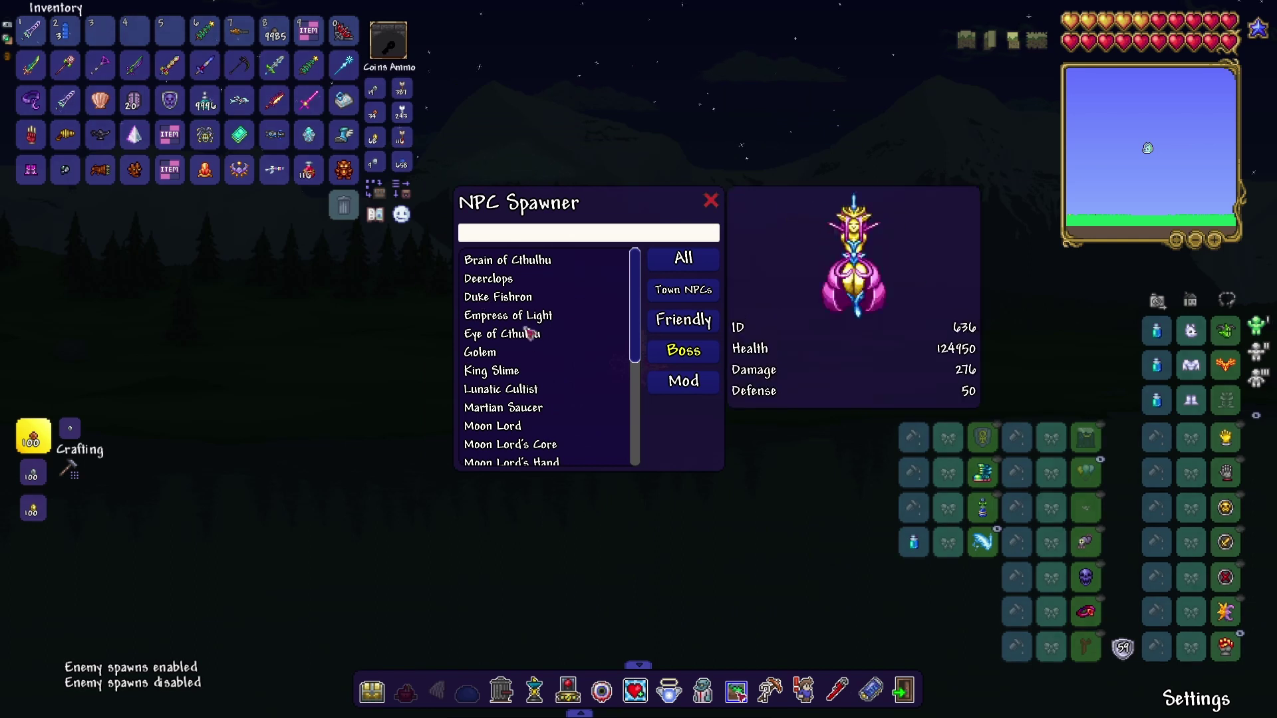
Spawn the Eye of Cthulhu and King Slime, and attack King Slime.
click(519, 334)
click(711, 203)
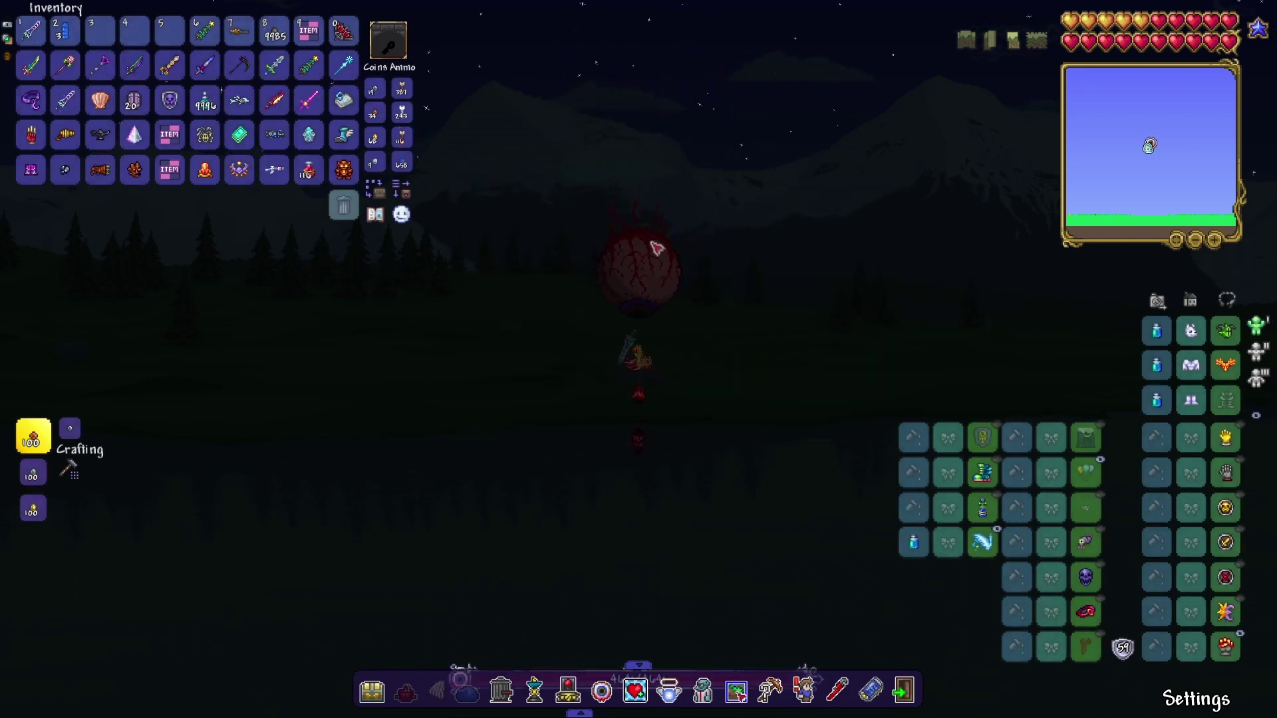
click(372, 691)
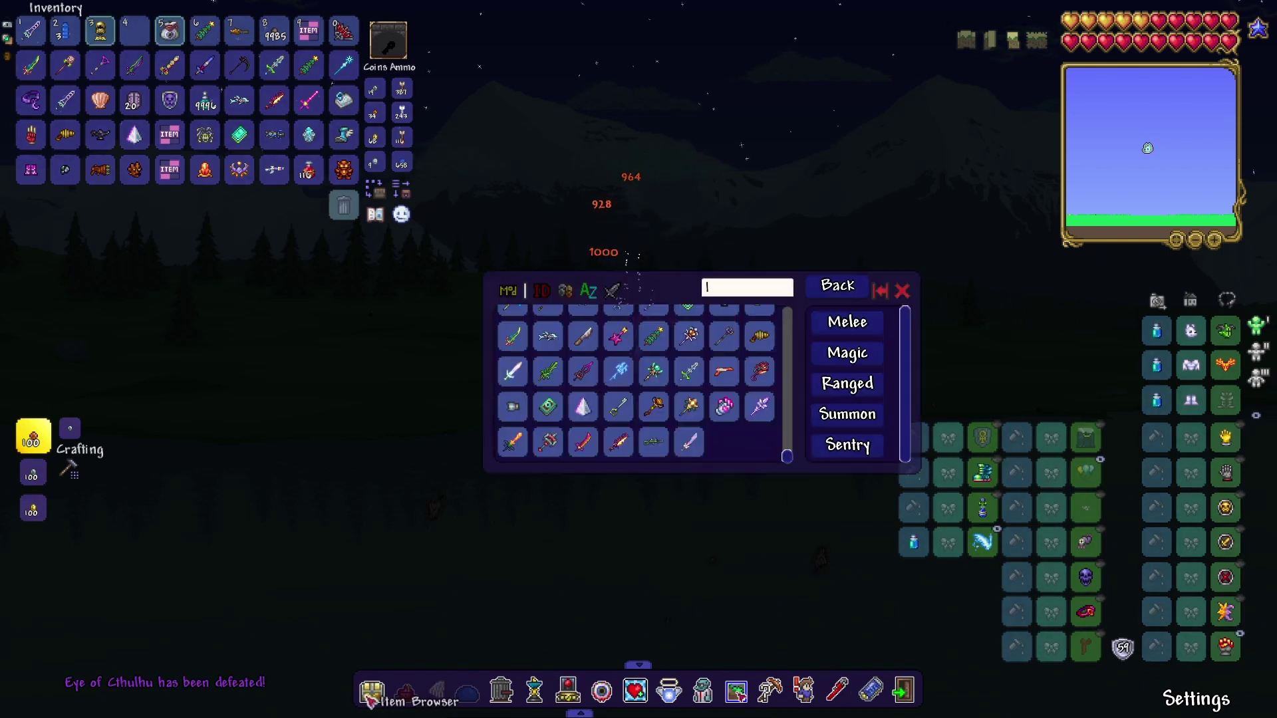
click(635, 691)
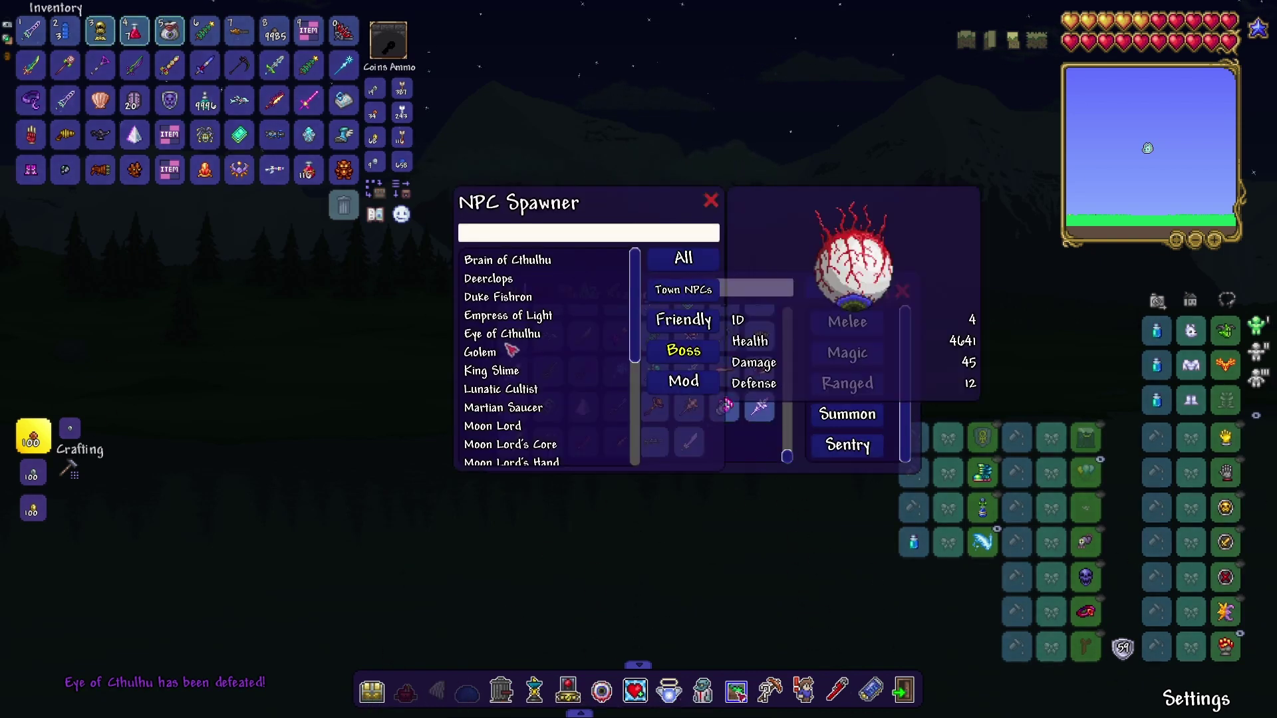
click(492, 371)
click(901, 291)
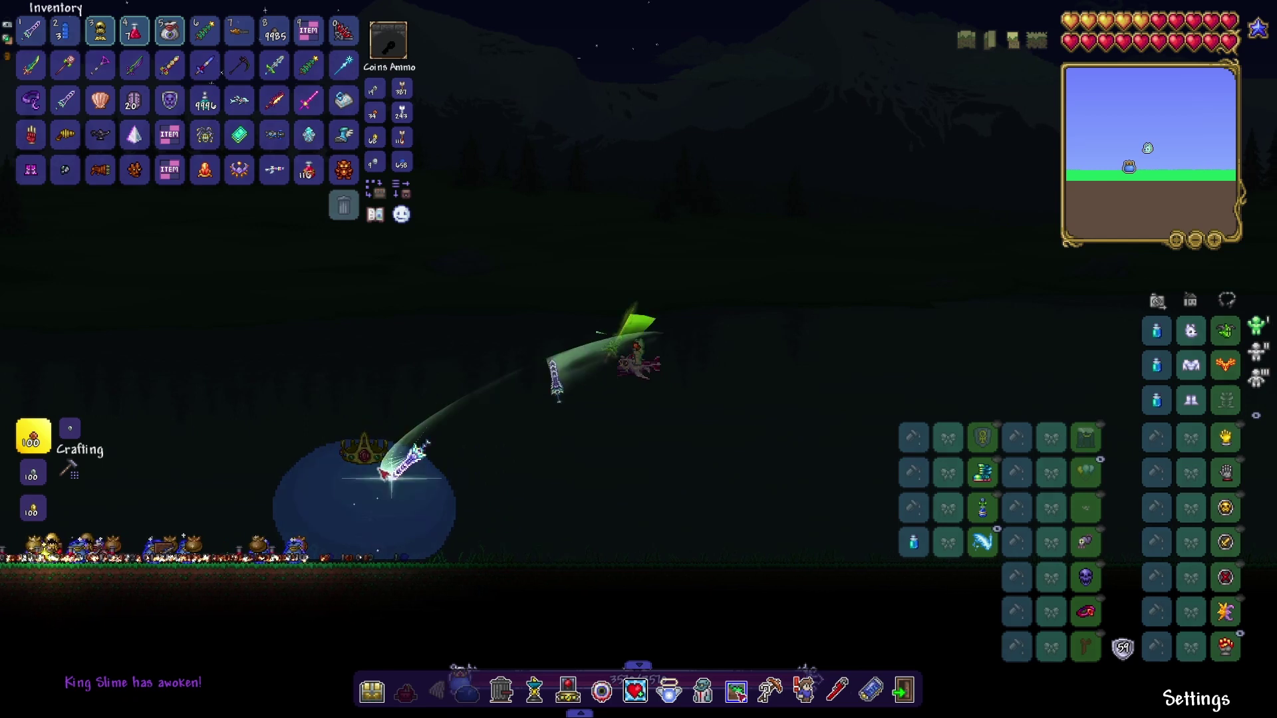
click(419, 454)
Spawn Deerclops from the boss spawner list.
click(501, 688)
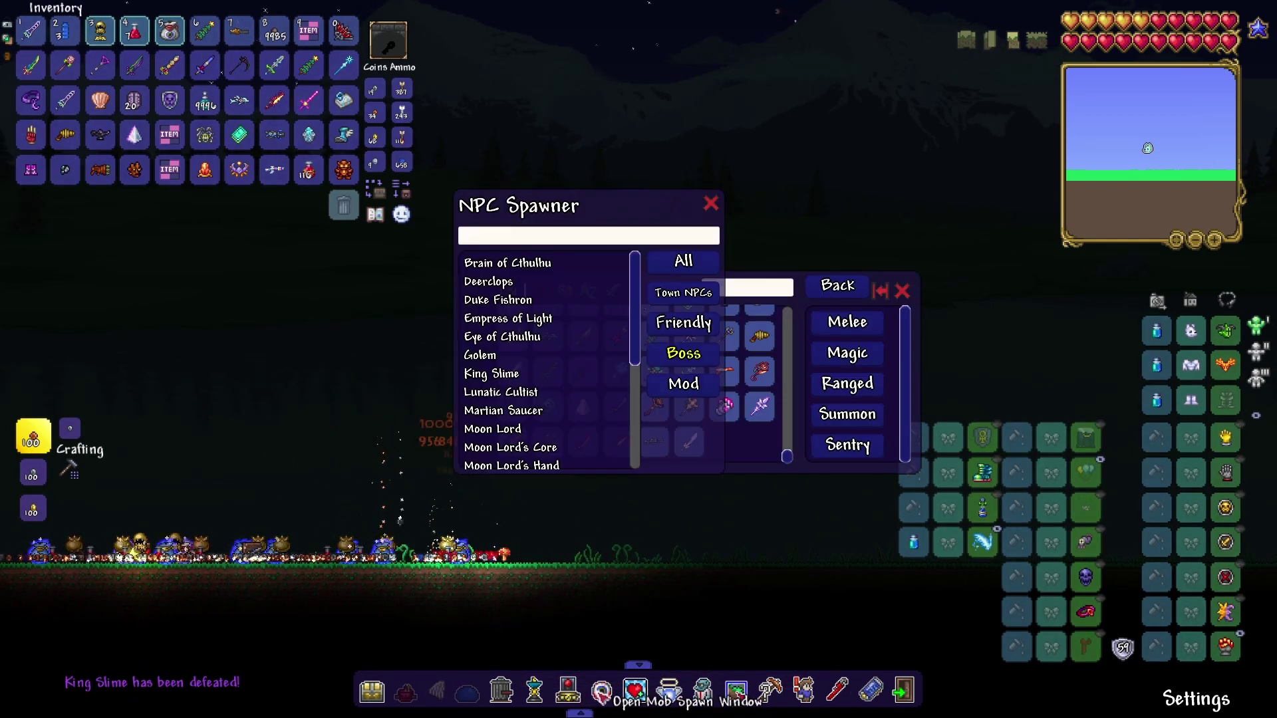
click(489, 281)
click(489, 282)
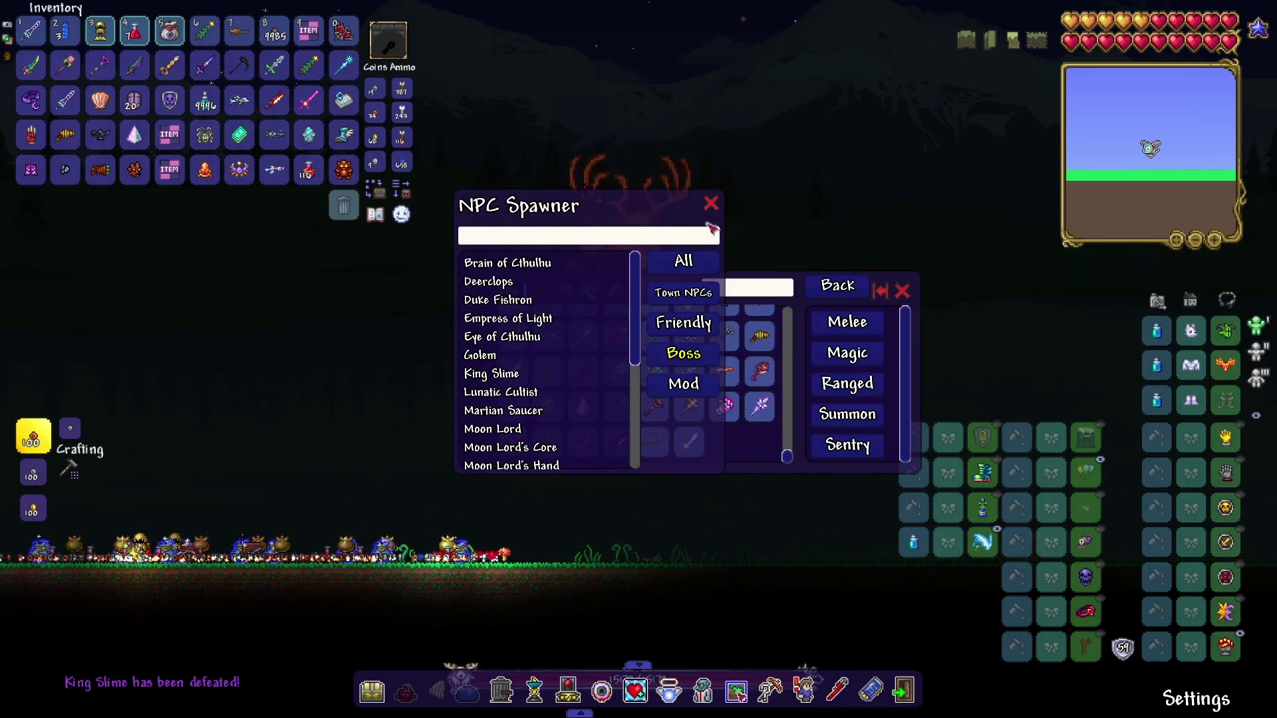
click(711, 204)
click(903, 289)
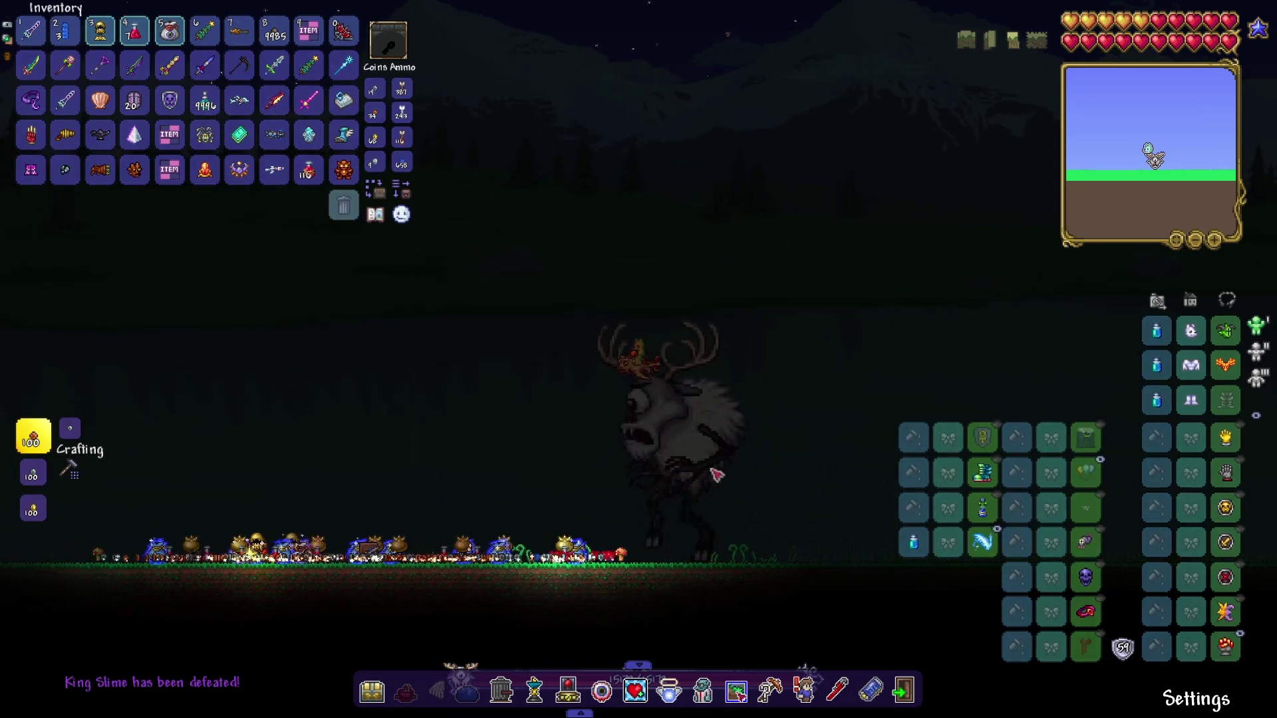
Spawn Moon Lord, then clear it out of the world.
click(372, 690)
click(904, 289)
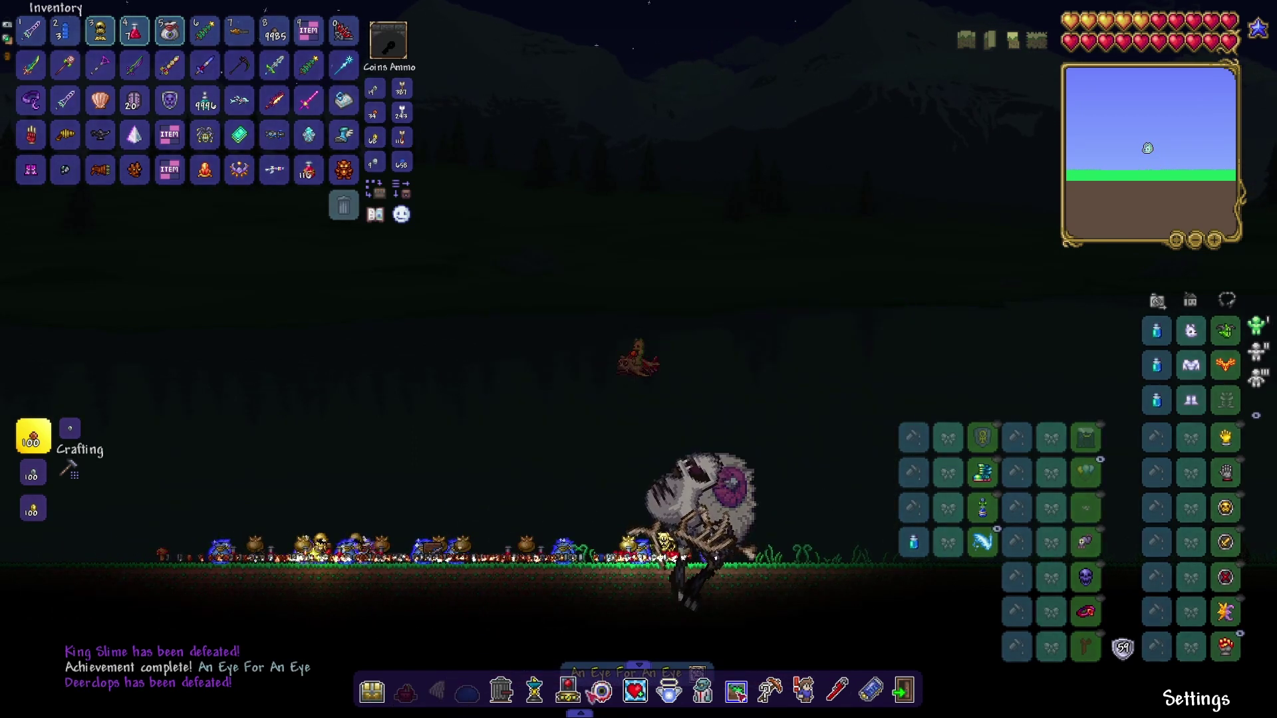
click(639, 688)
mouse_move(493, 429)
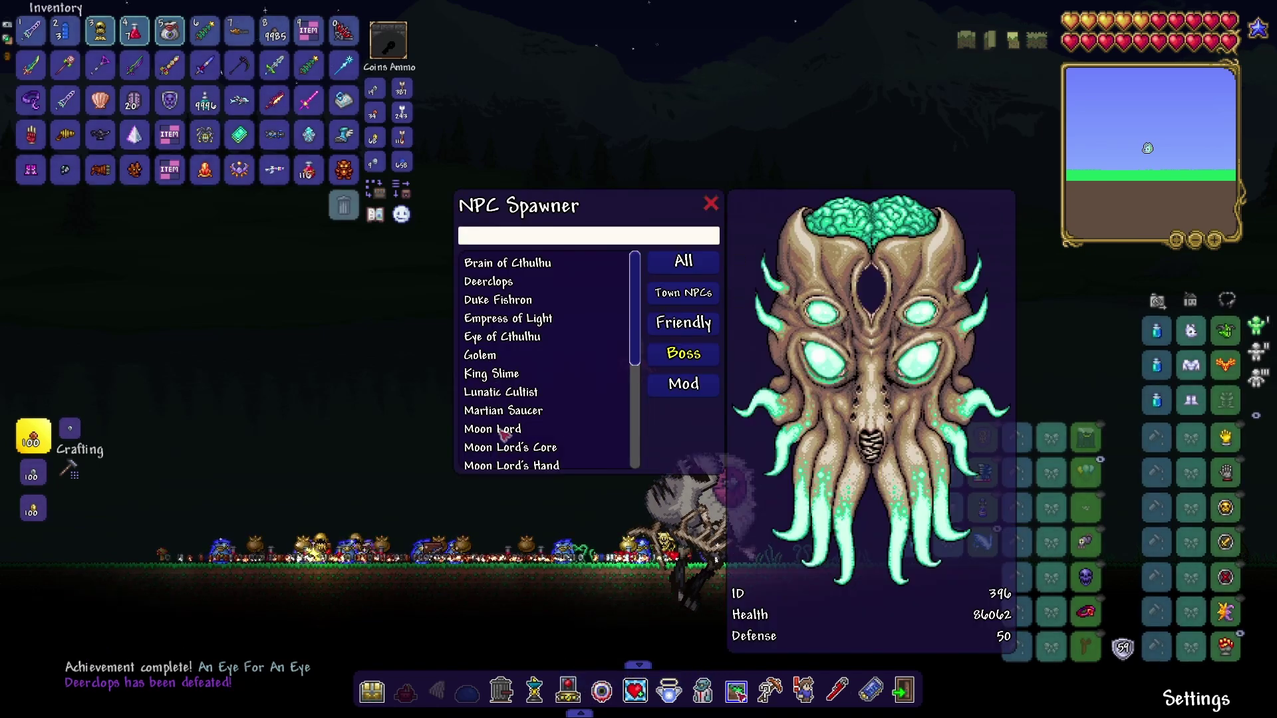
click(492, 429)
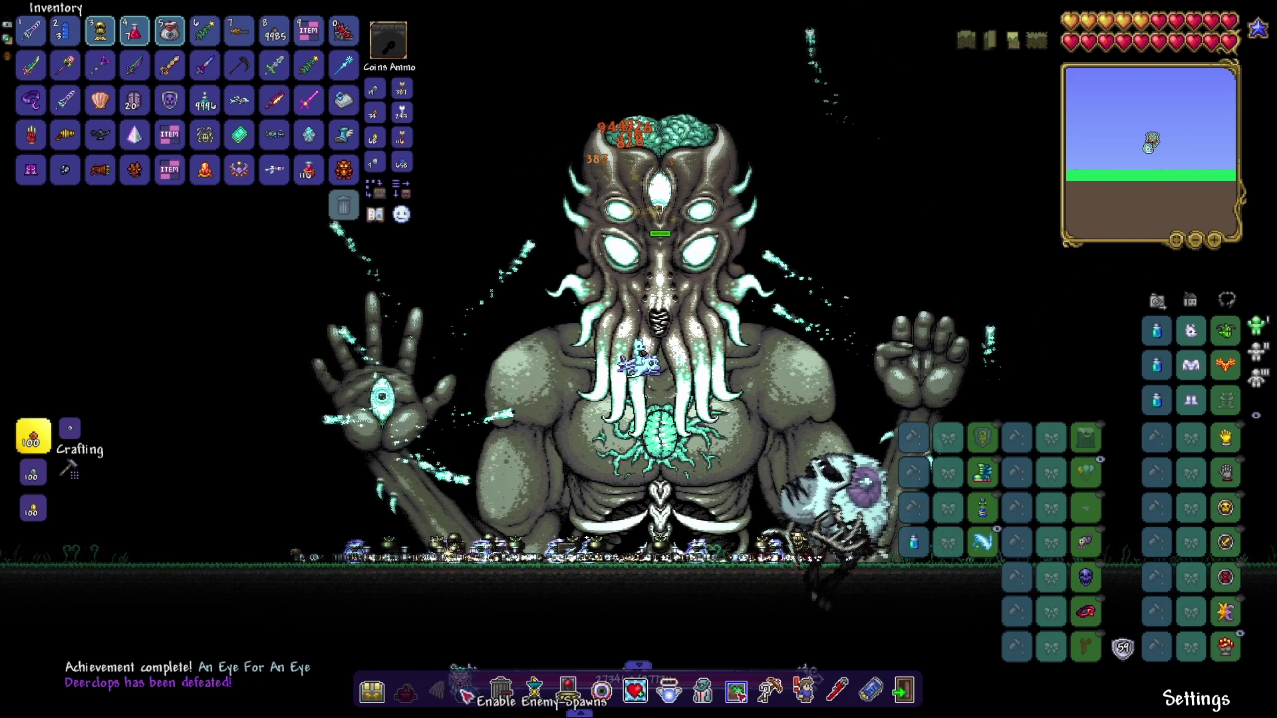
click(567, 689)
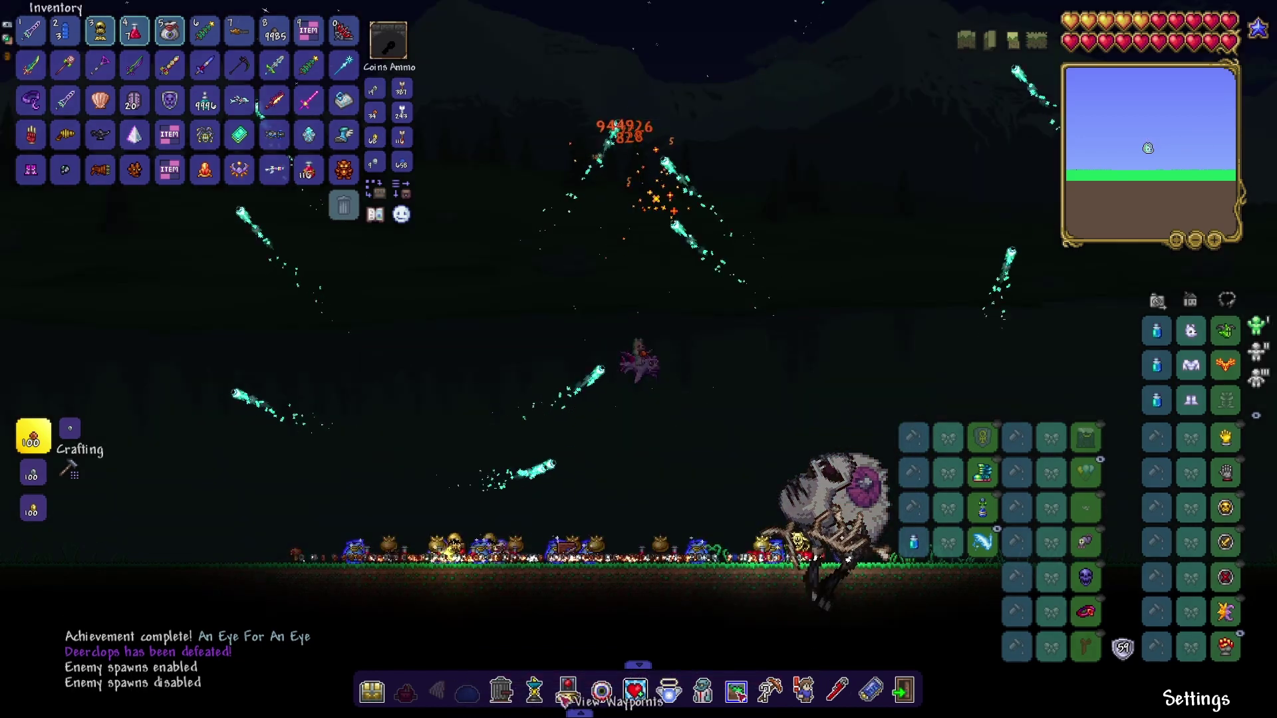
Spawn the Empress of Light and defeat it with the Zenith.
click(638, 689)
mouse_move(491, 374)
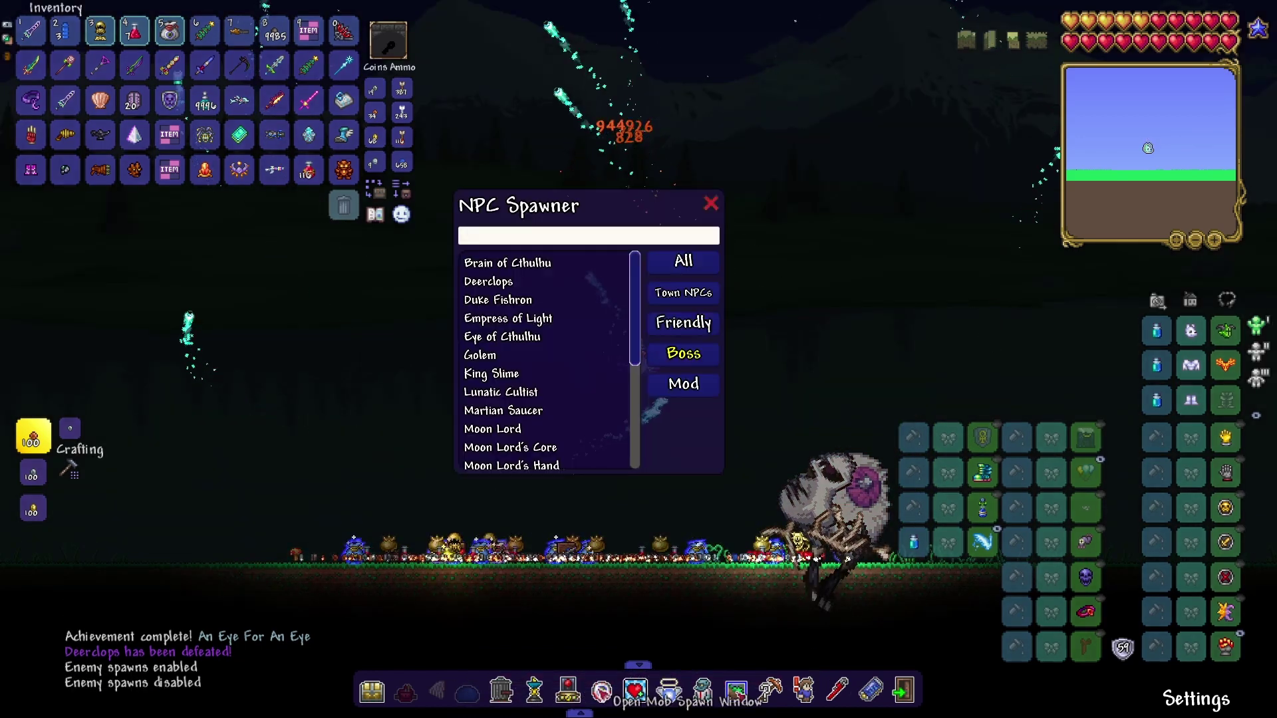
click(508, 318)
click(711, 205)
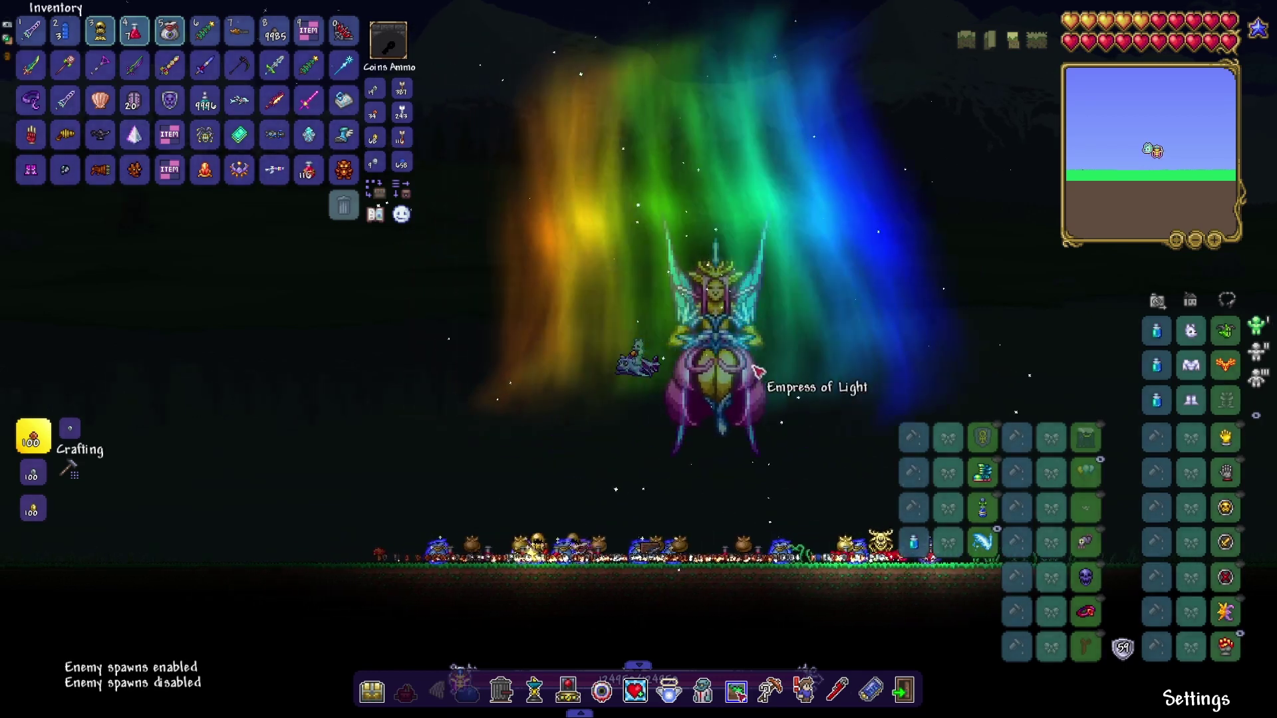
key(Escape)
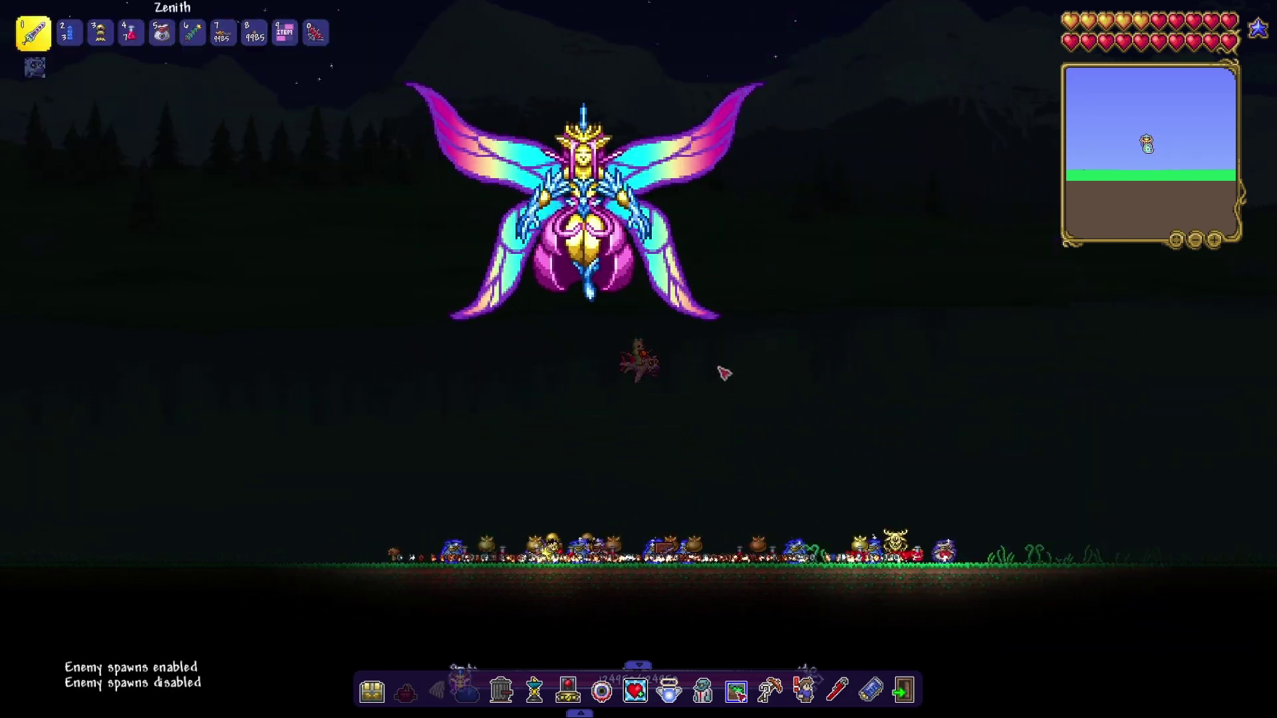
mouse_move(706, 364)
mouse_down()
mouse_move(659, 384)
mouse_move(588, 175)
mouse_move(683, 116)
mouse_move(656, 22)
mouse_move(826, 248)
mouse_up()
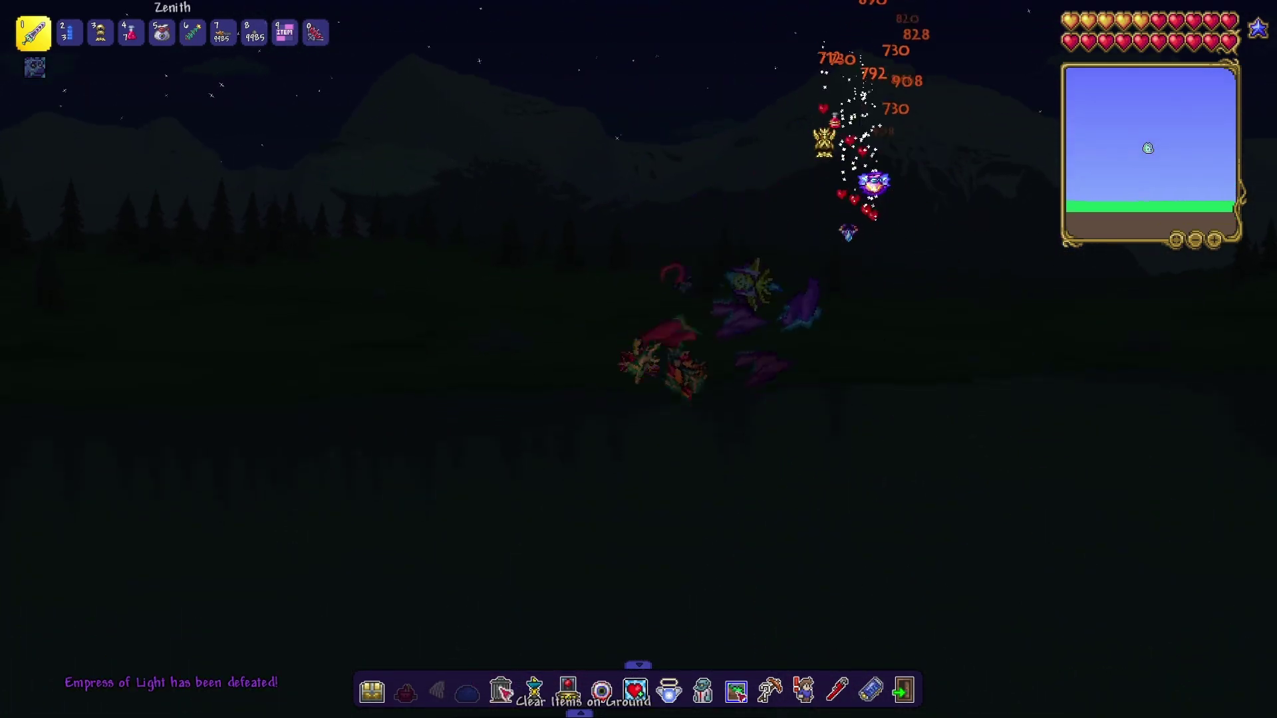
key(Escape)
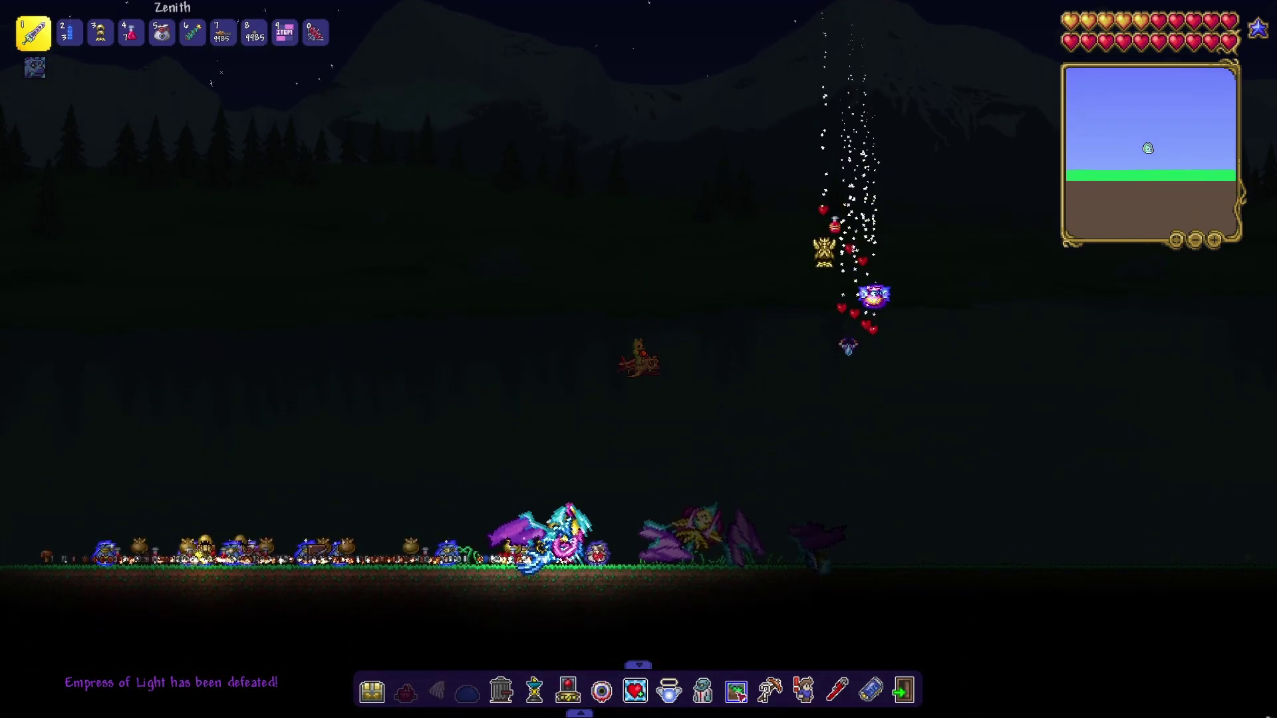
In Settings > Mod Configuration > Random Bosses Sizes, set Minimum and Maximum Size to 0.1.
click(1197, 697)
click(595, 414)
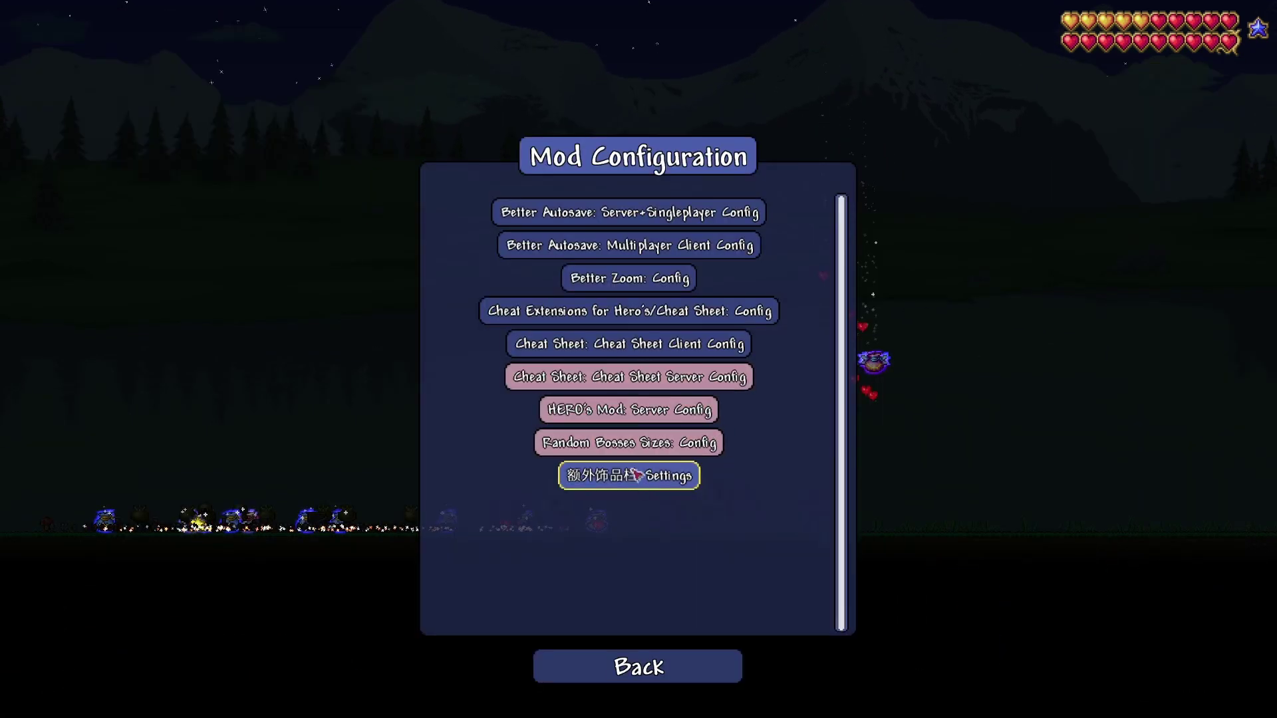
click(625, 443)
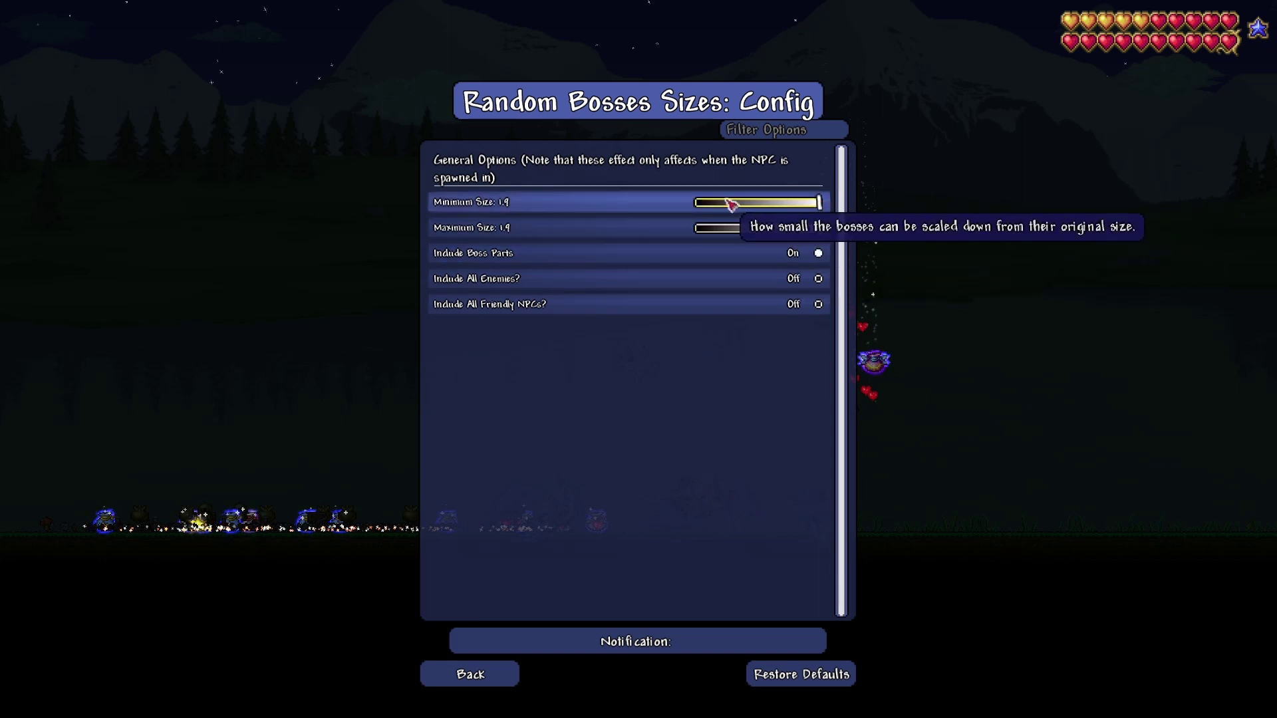
drag(816, 202, 699, 203)
drag(816, 228, 698, 228)
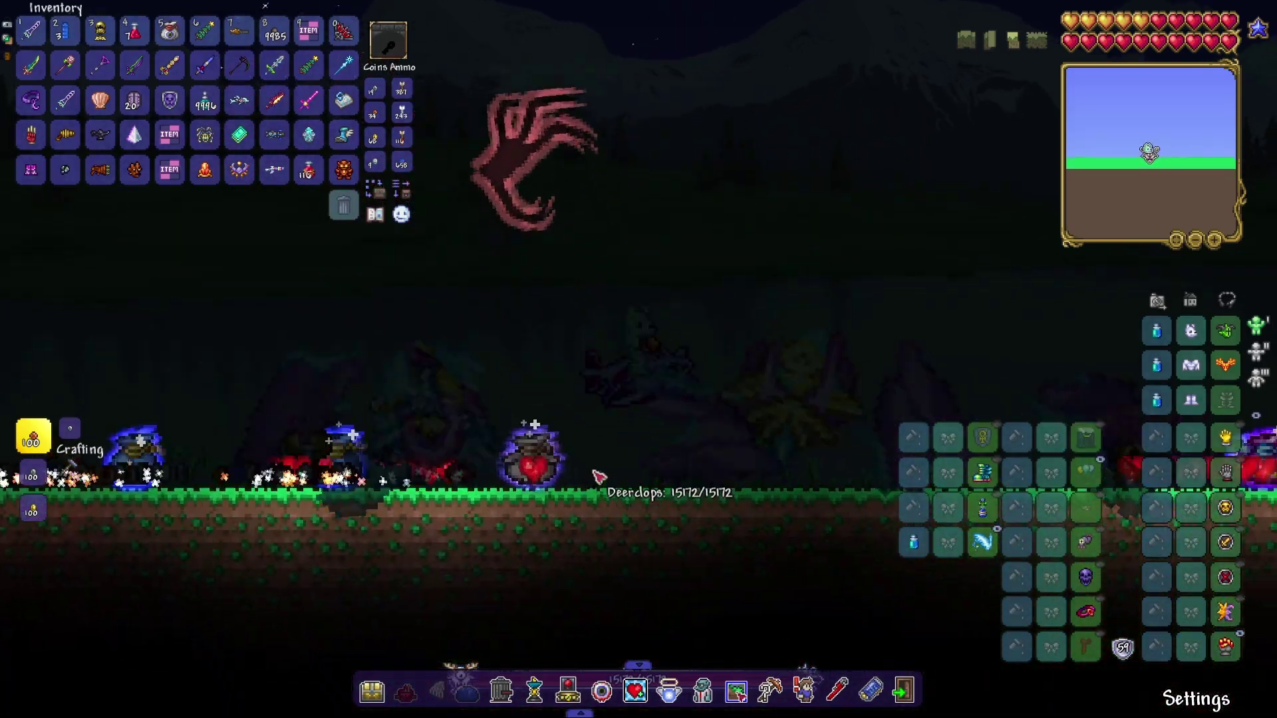
Attack the small Deerclops, then spawn and attack a tiny Eye of Cthulhu.
mouse_move(592, 467)
mouse_down()
mouse_move(567, 451)
mouse_move(559, 469)
mouse_up()
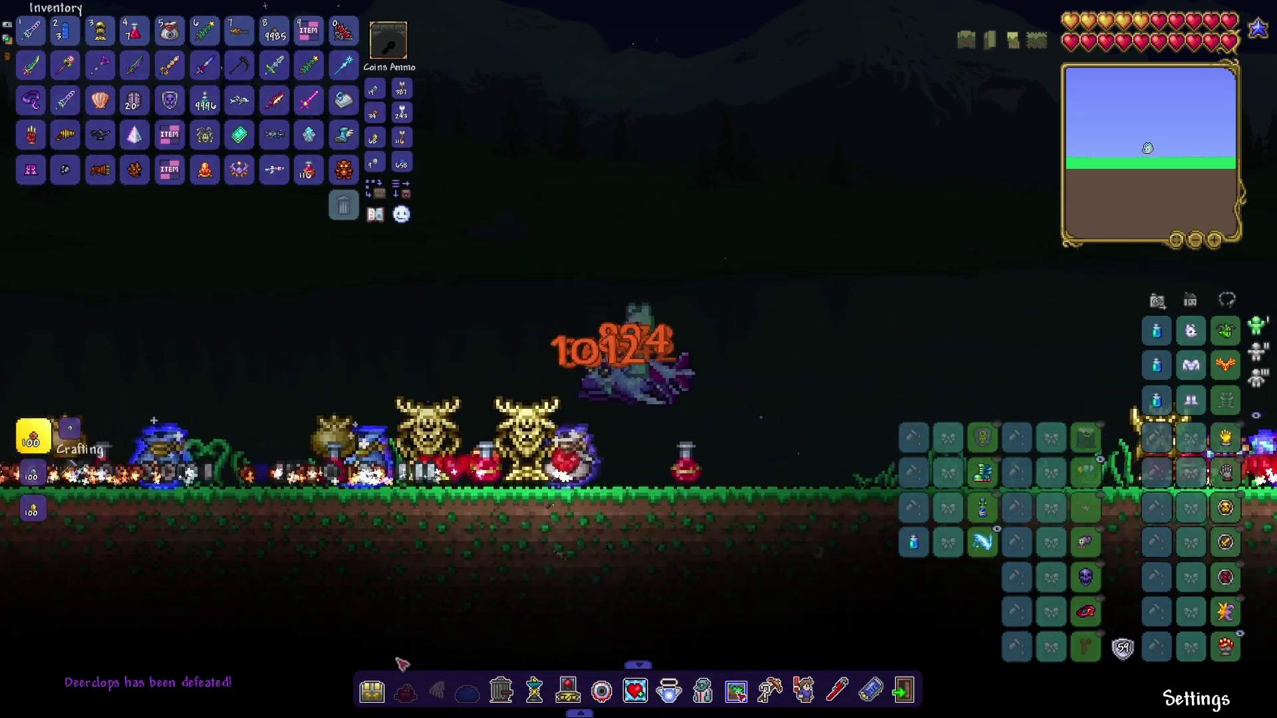
click(405, 689)
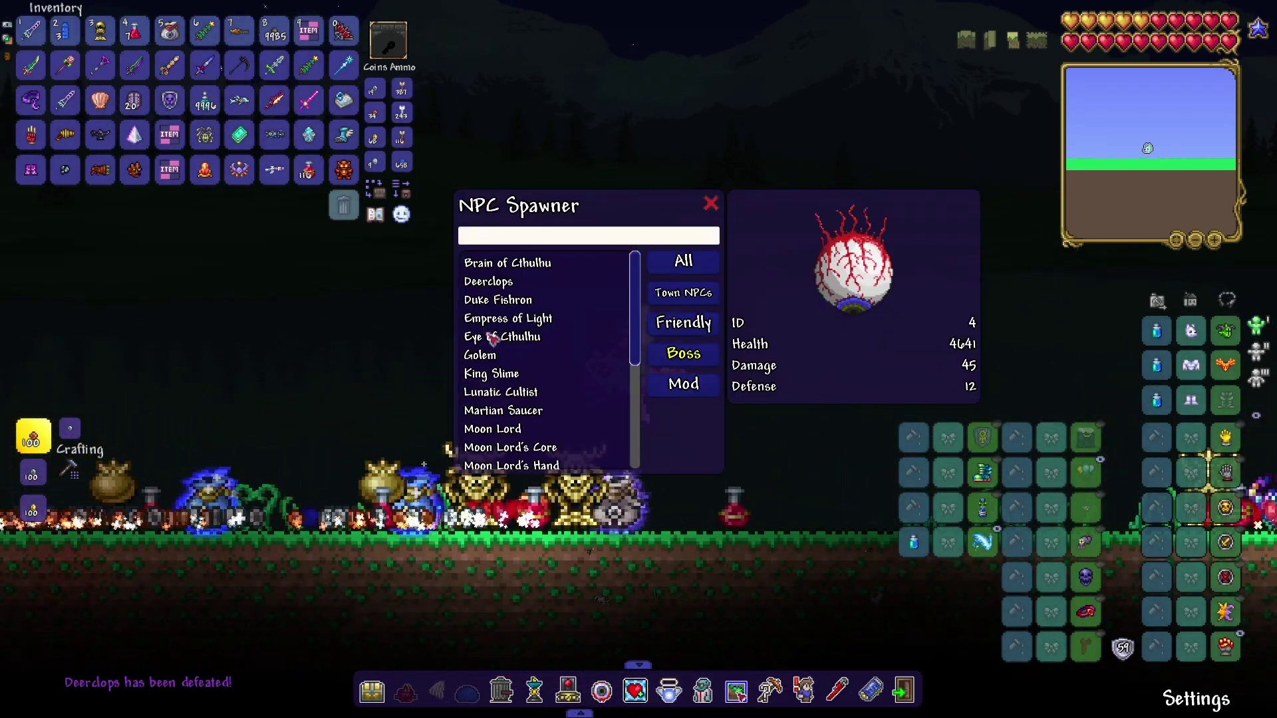
click(502, 336)
click(711, 204)
drag(639, 330, 634, 455)
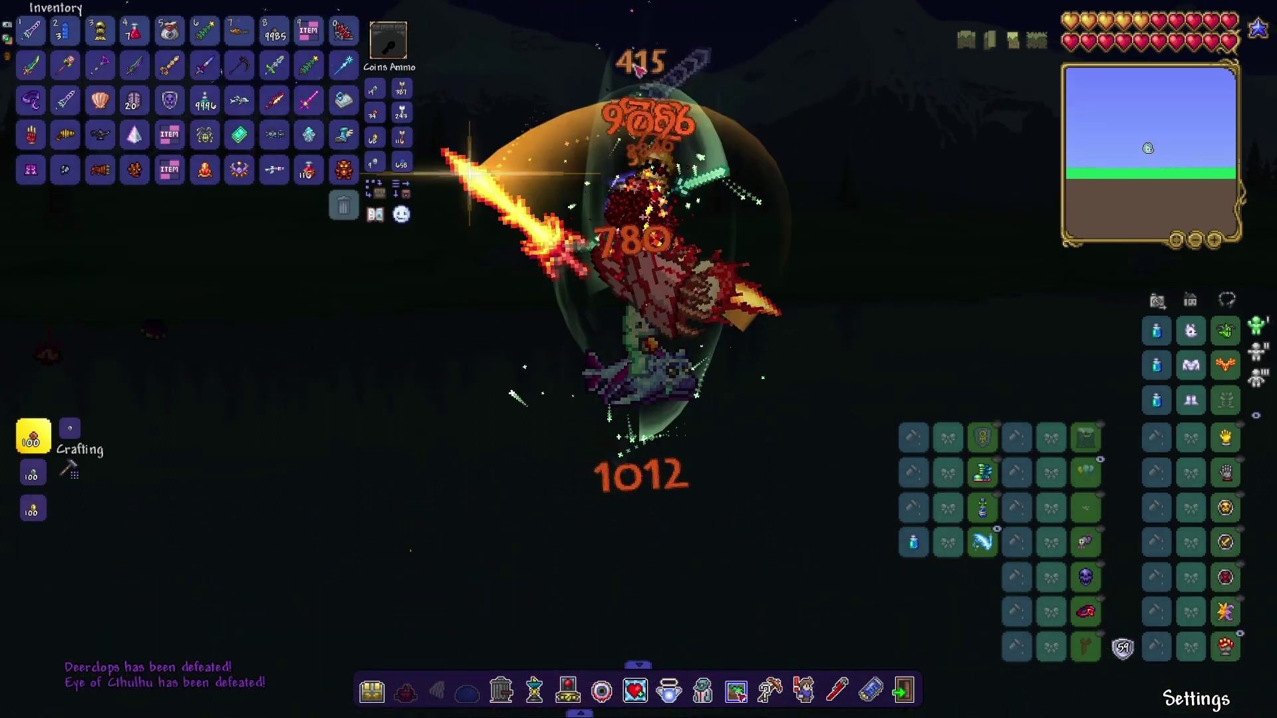
Spawn a tiny Moon Lord and clear it from the world.
click(405, 689)
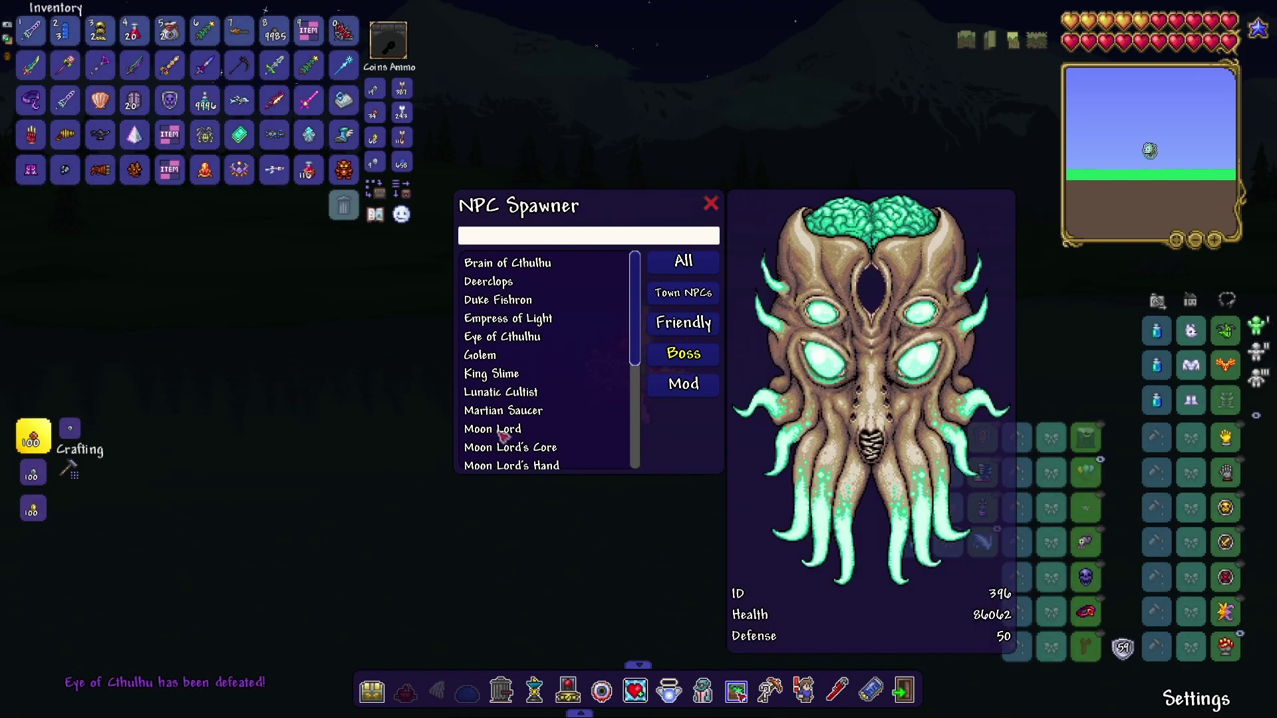
click(492, 429)
click(710, 204)
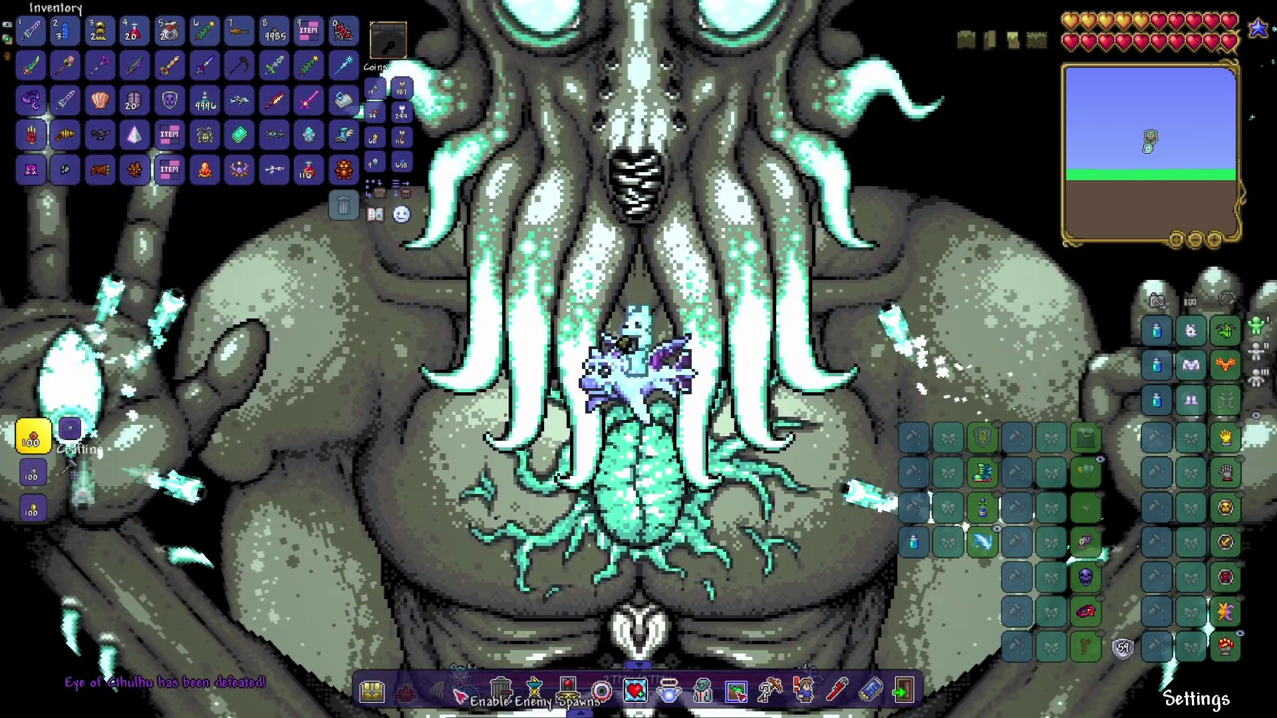
click(534, 691)
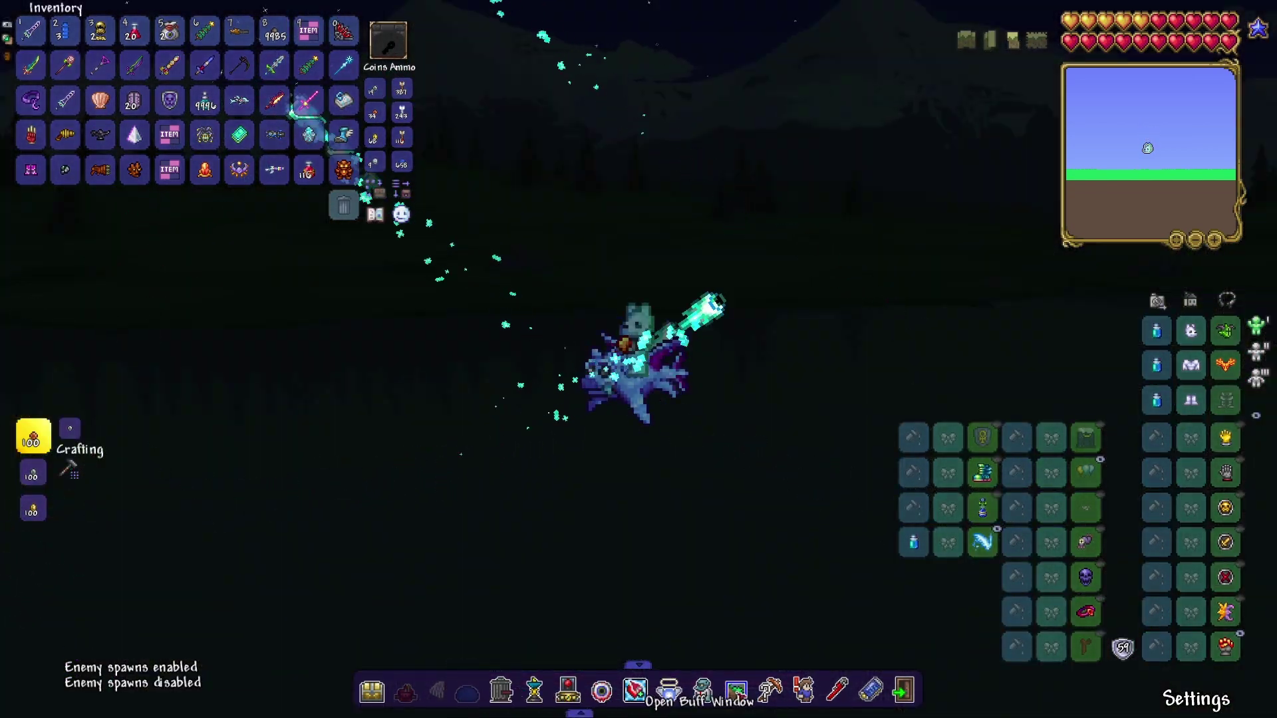
Spawn a tiny Destroyer and attack it with the Zenith.
click(636, 691)
scroll(538, 329, down, 5)
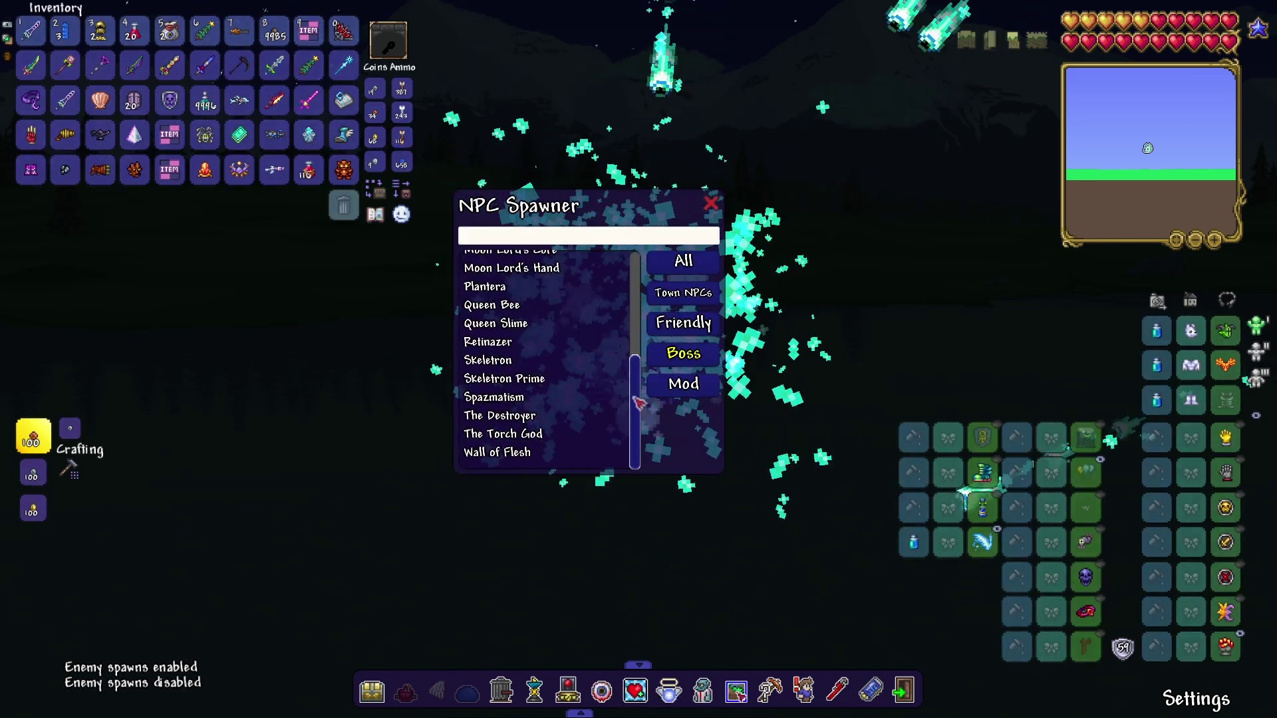
mouse_move(500, 416)
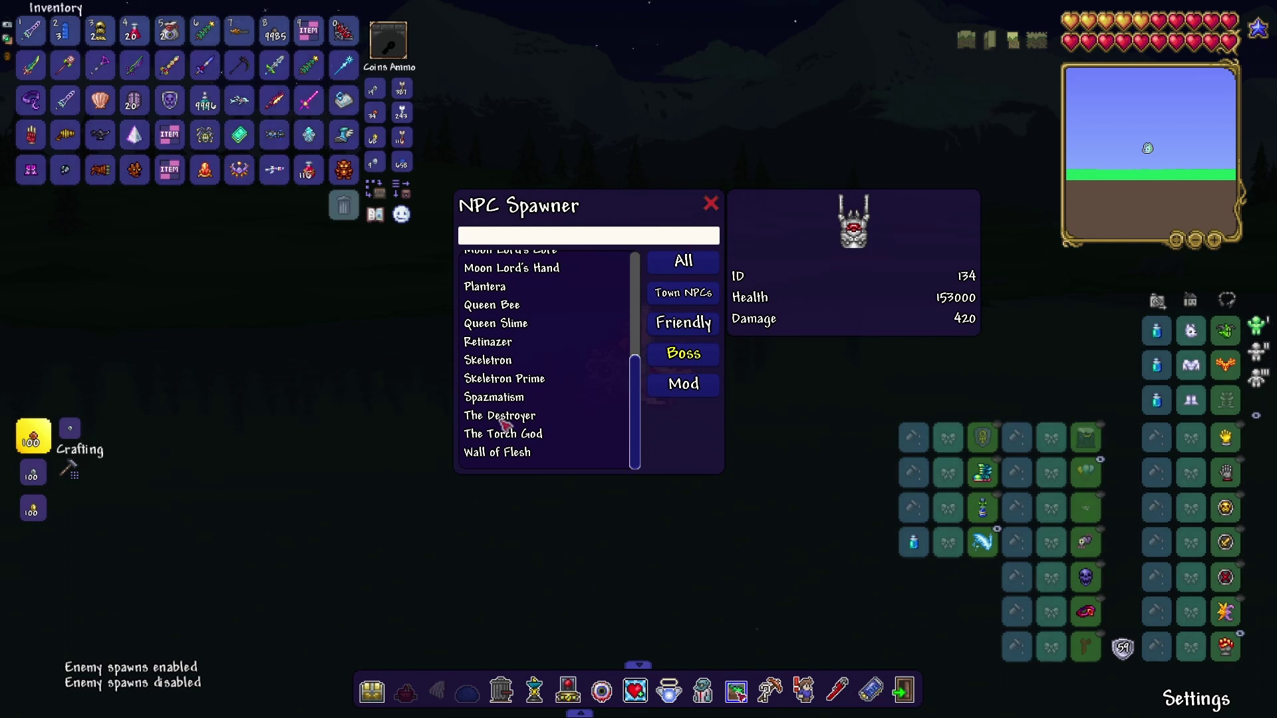
click(498, 415)
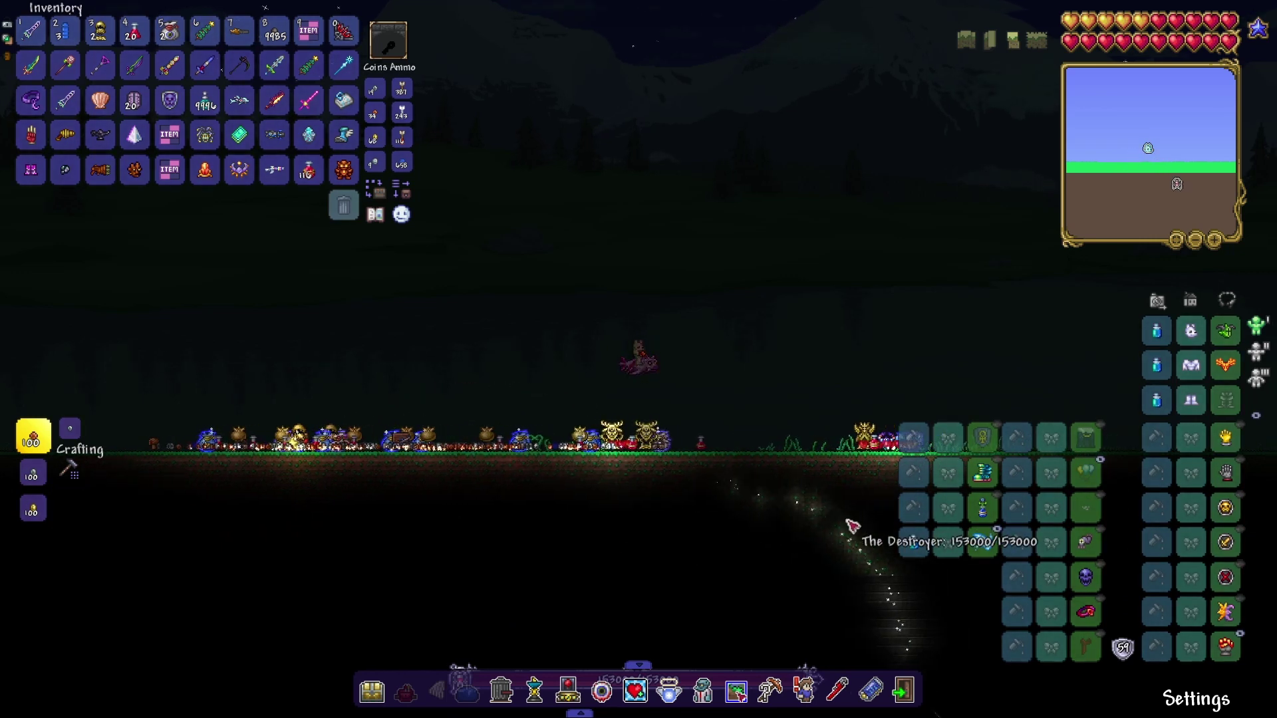
key(Escape)
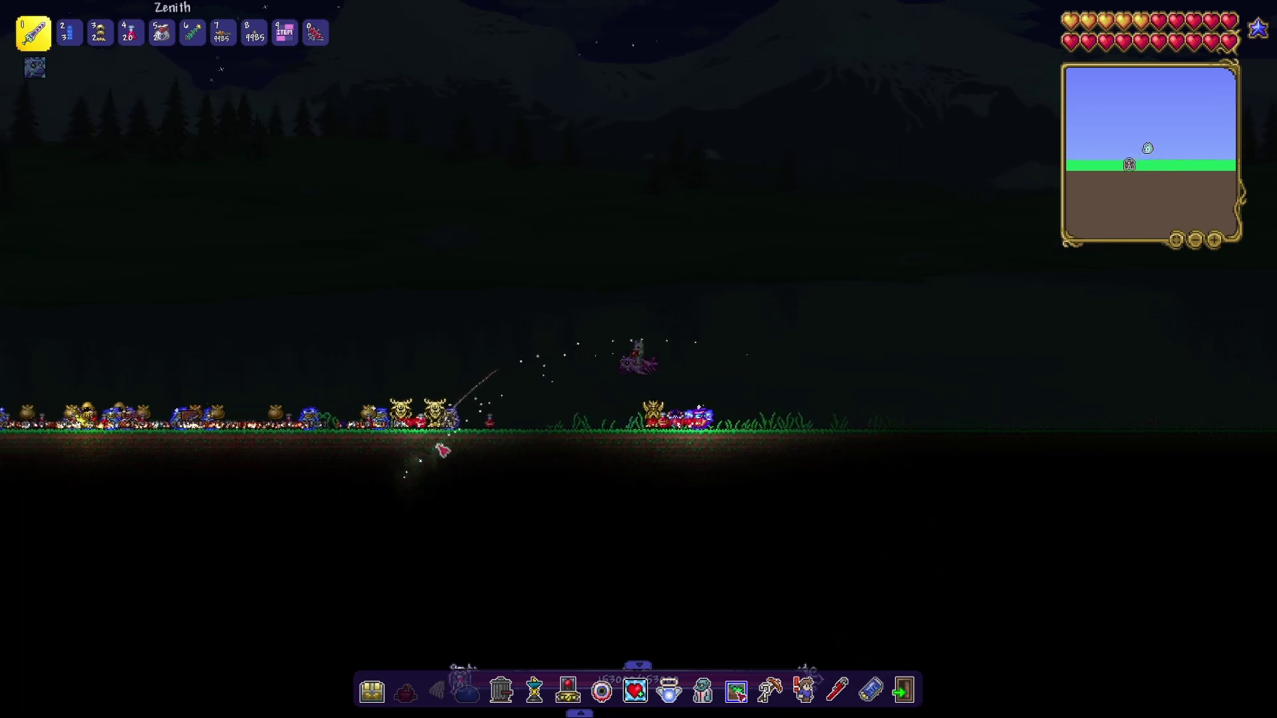
drag(449, 479, 489, 654)
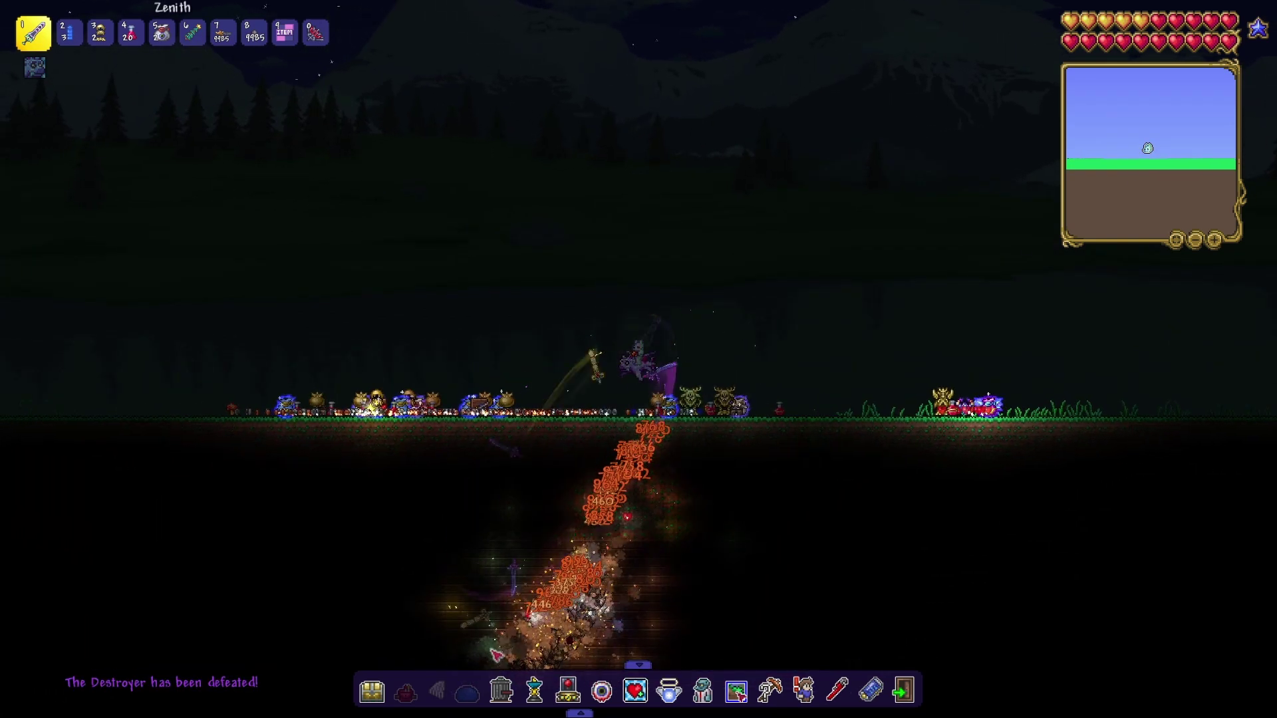
Set Random Bosses Sizes minimum and maximum to 1.9, turn Include All Enemies on, and resume.
key(Escape)
click(1188, 699)
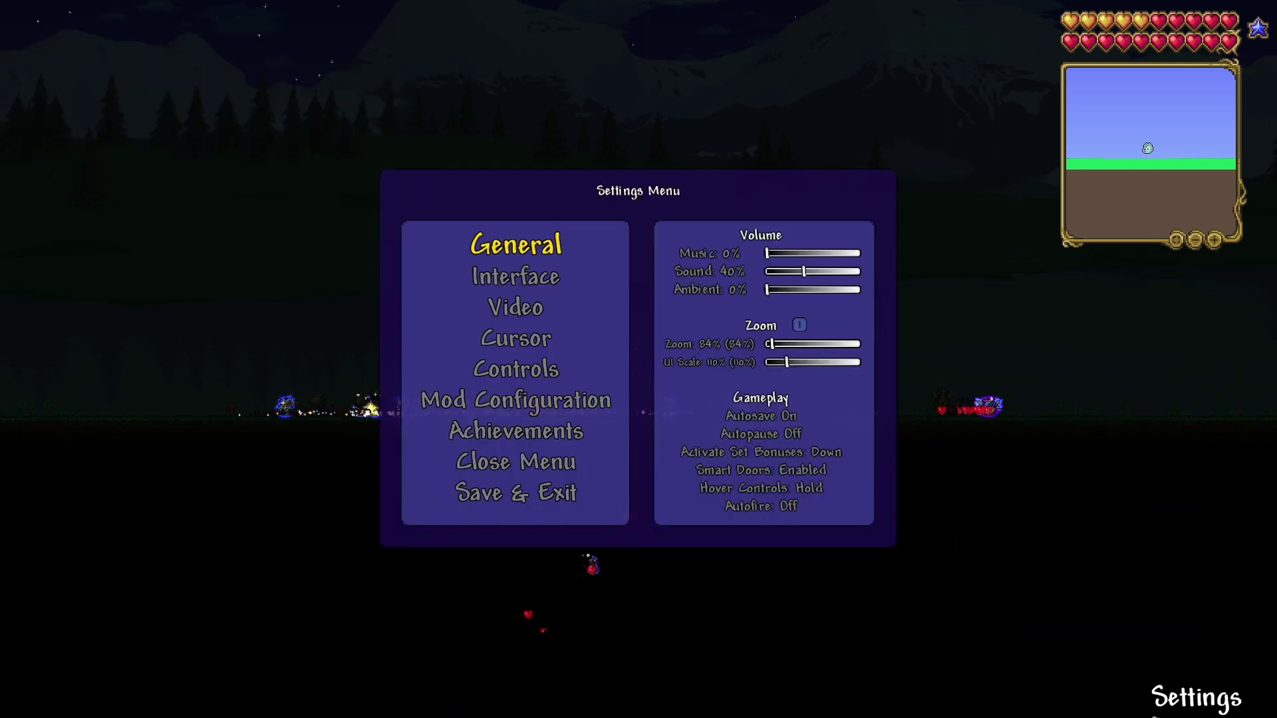
click(526, 408)
click(629, 441)
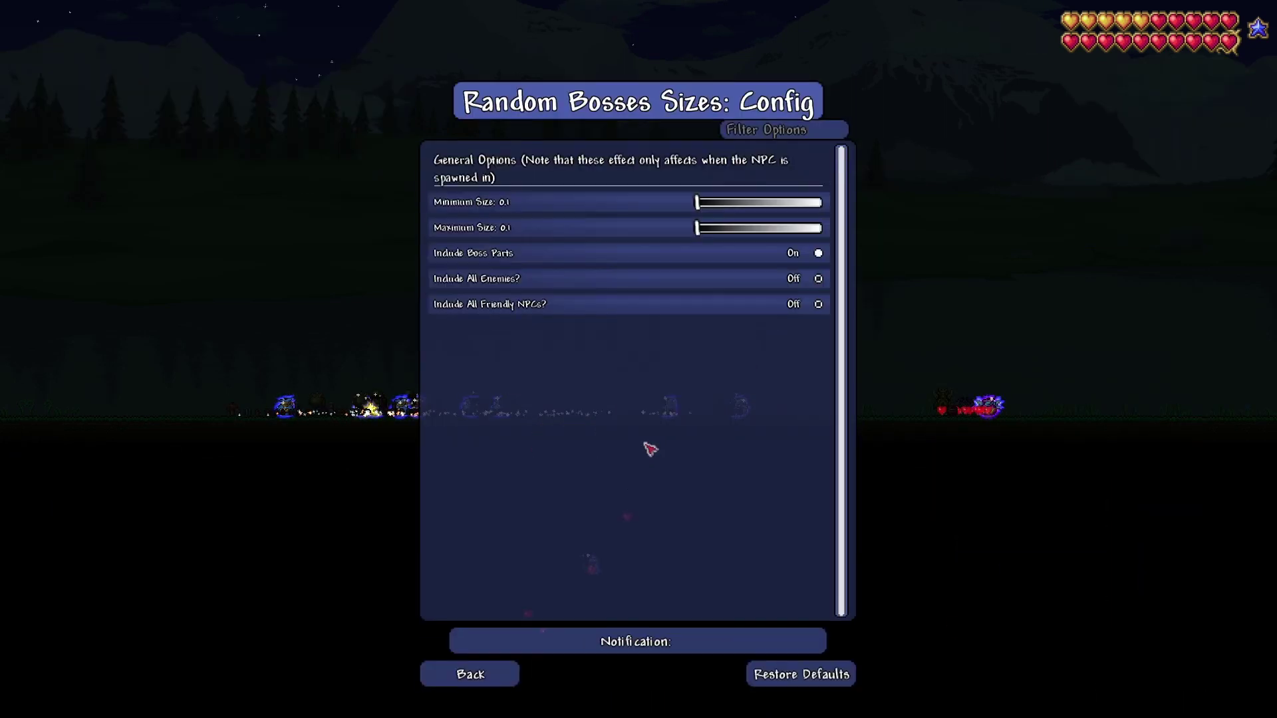
drag(701, 202, 901, 212)
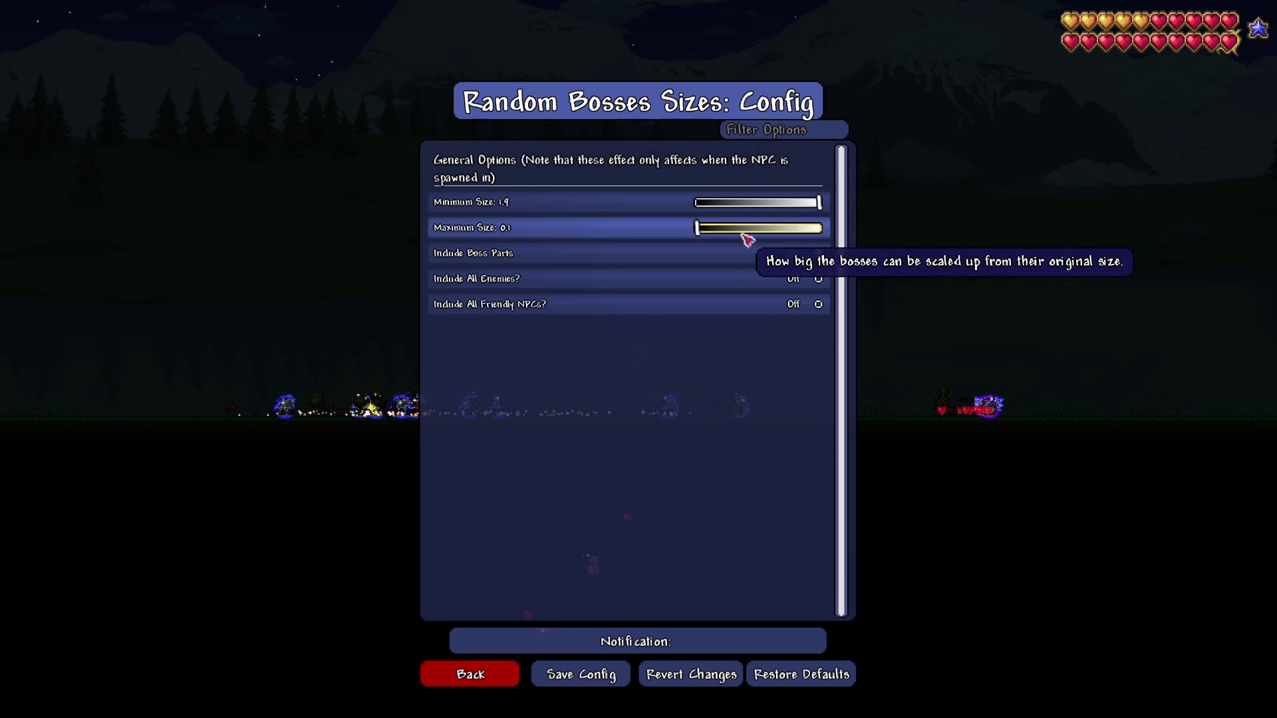
drag(702, 229, 829, 227)
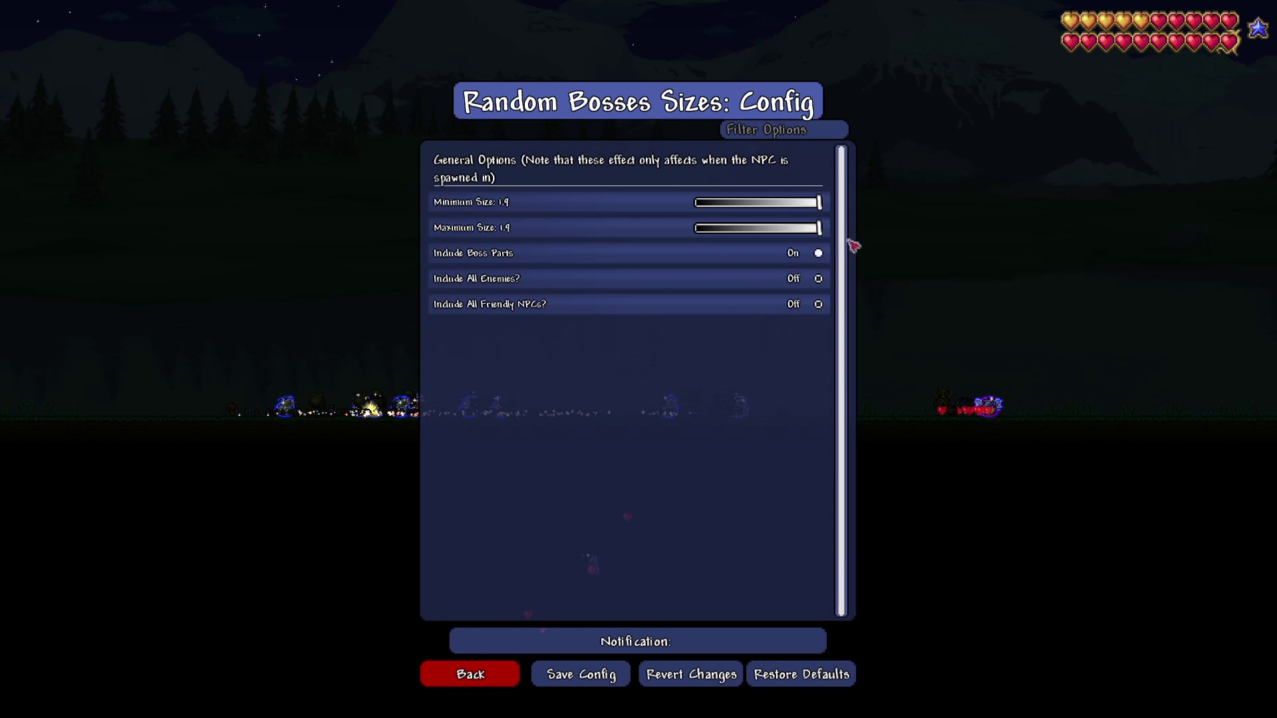
click(819, 279)
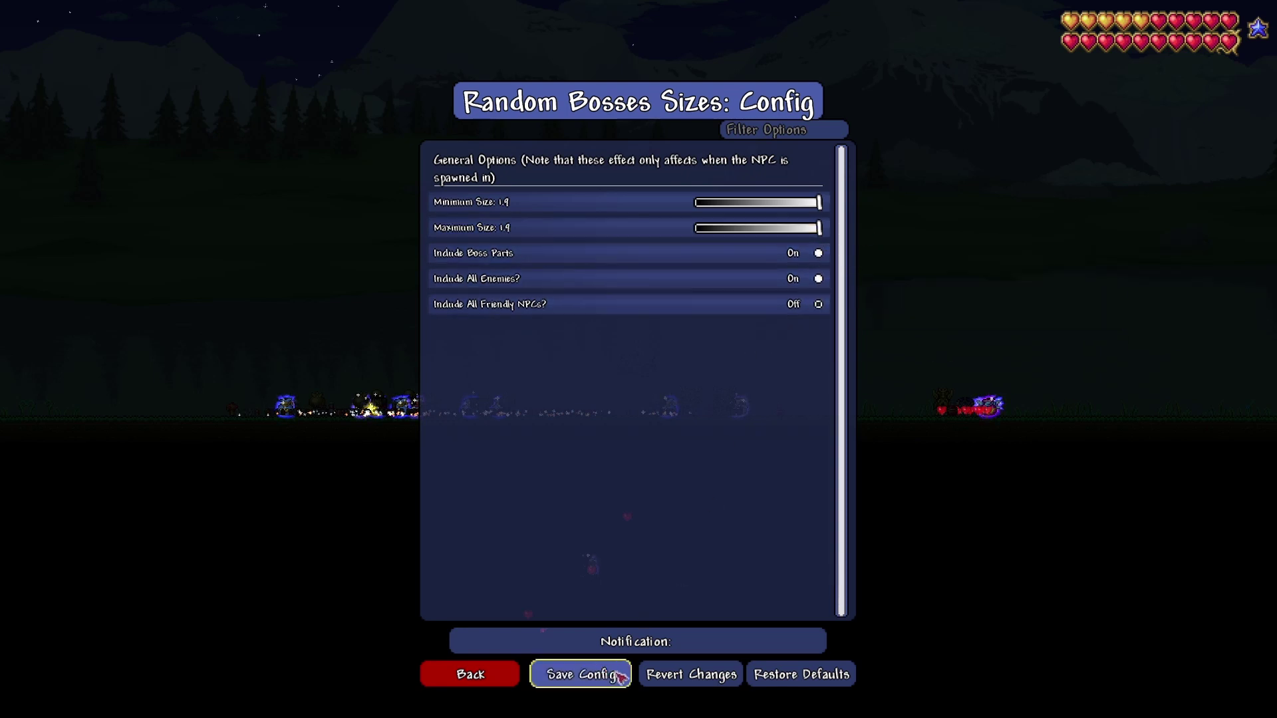
key(Escape)
click(667, 690)
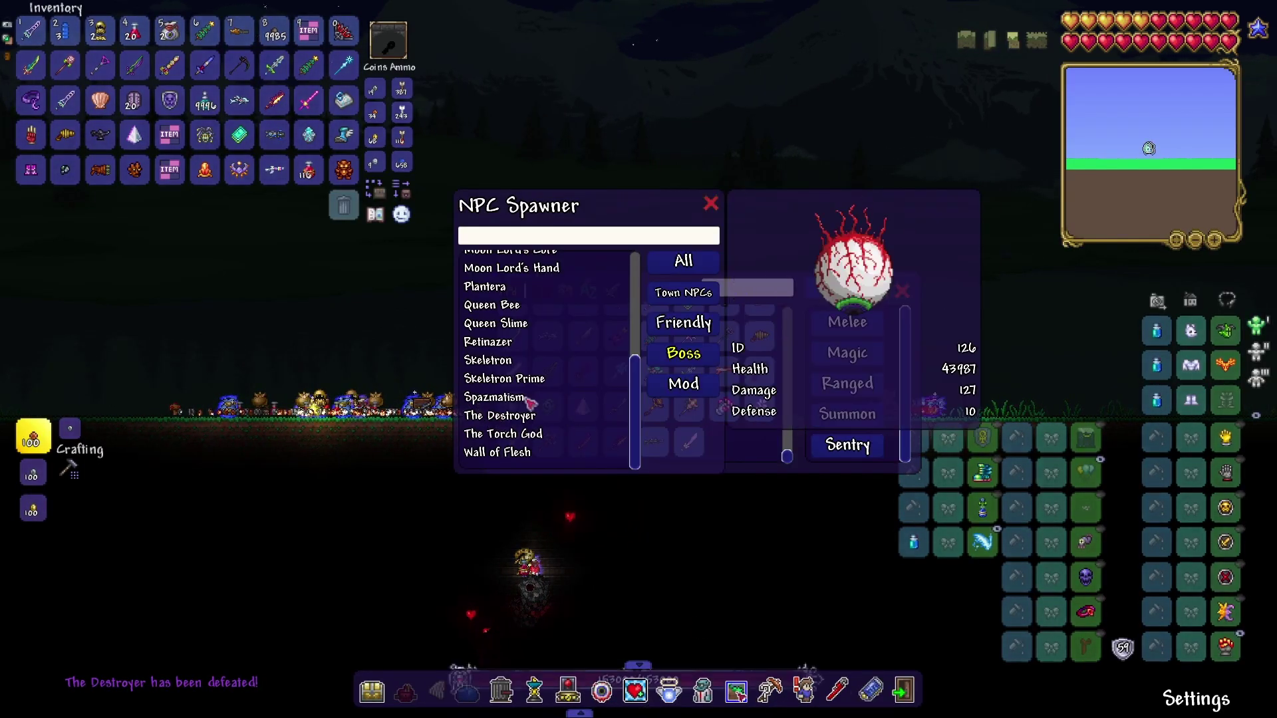
Spawn a giant Destroyer, destroy it with the Zenith, and bring back the NPC Spawner.
click(714, 209)
key(Escape)
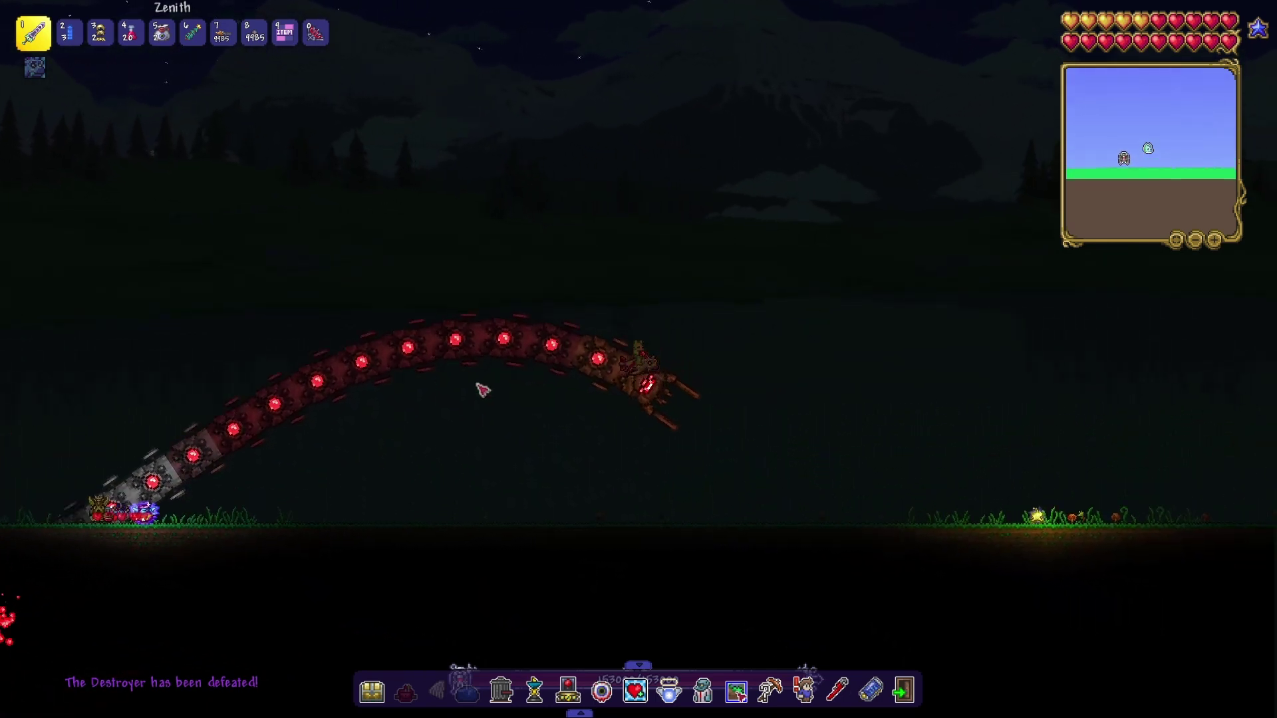
drag(558, 374, 261, 386)
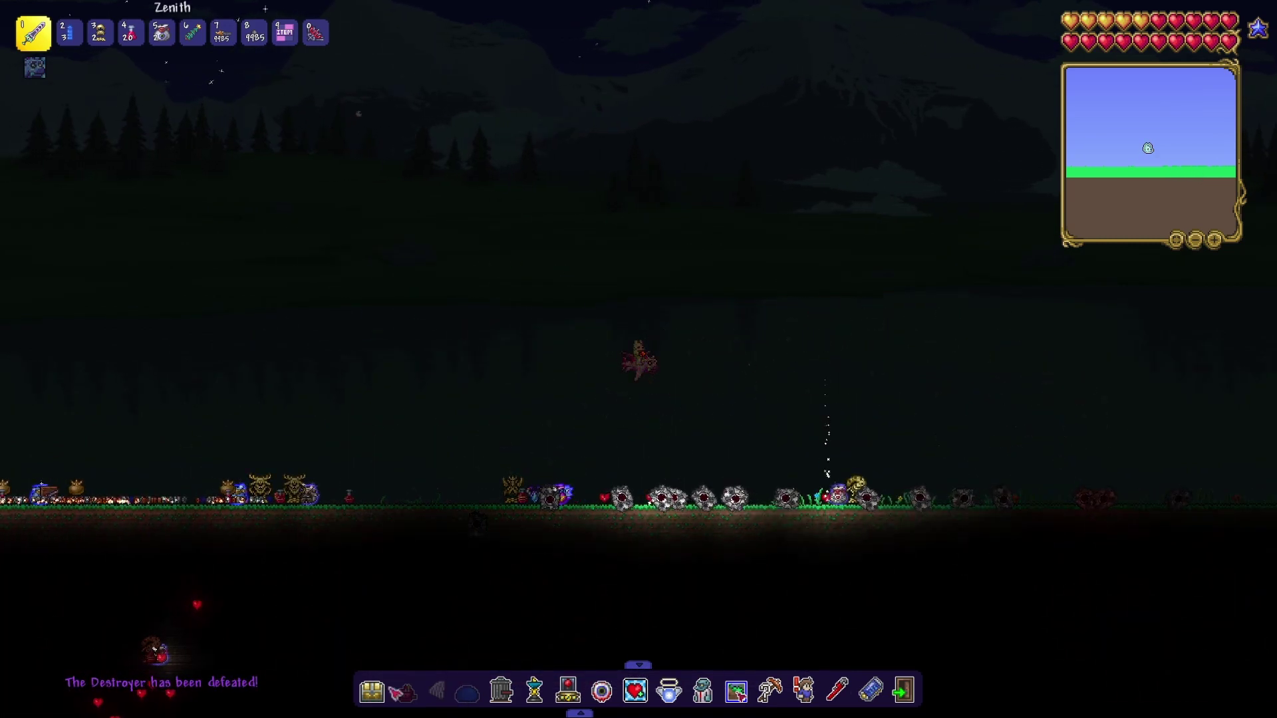
click(602, 690)
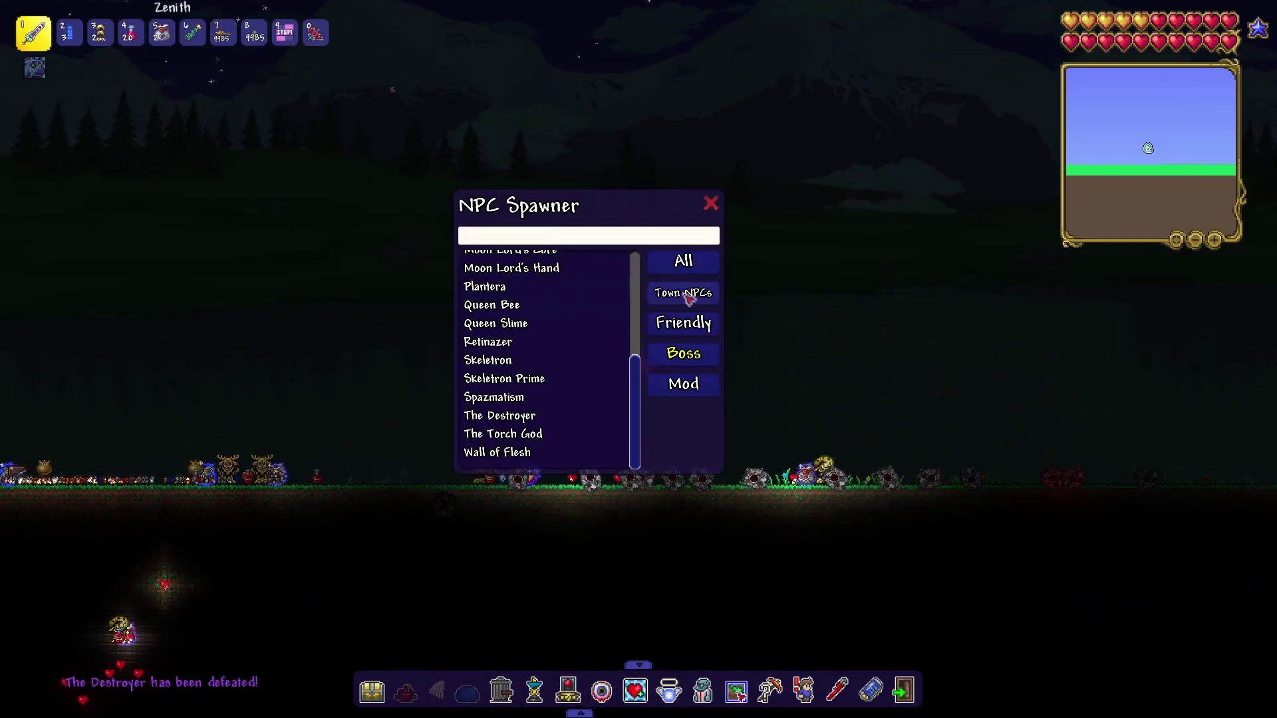
From the full creature list, kill the Blue Armored Bones and spawn a Bunny via a 'bunny' search.
click(682, 262)
drag(636, 270, 636, 272)
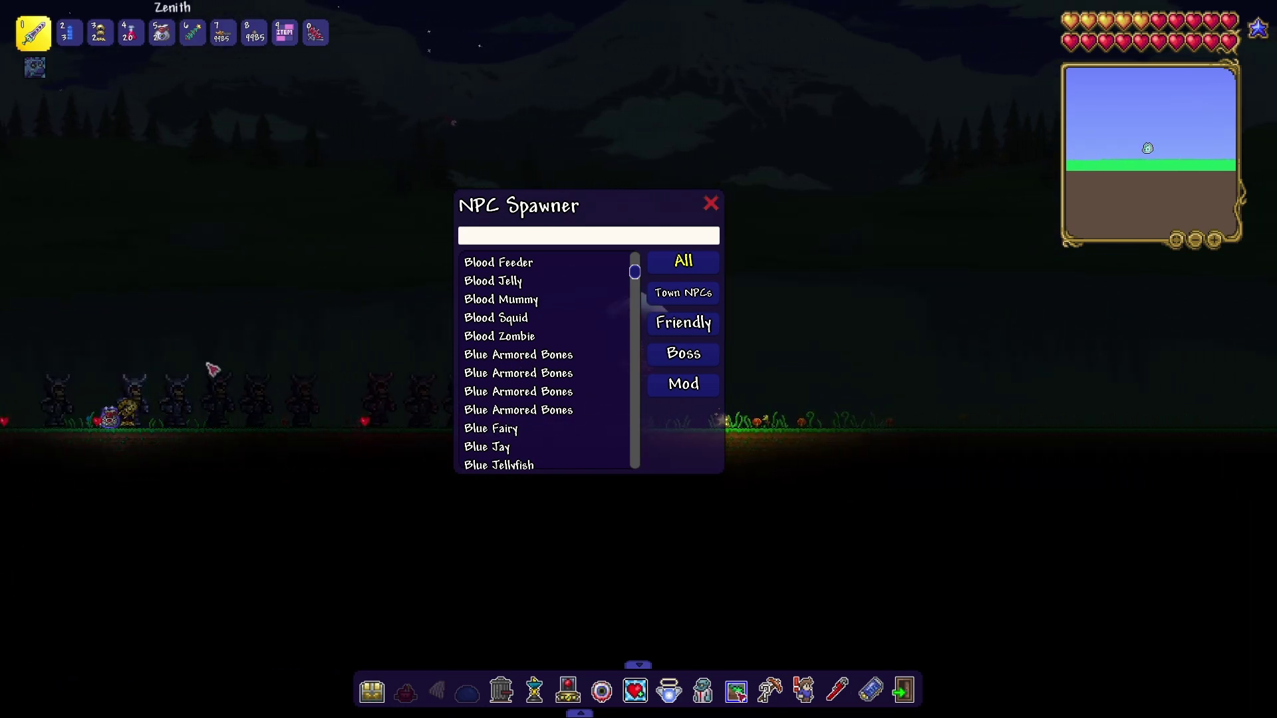
click(184, 372)
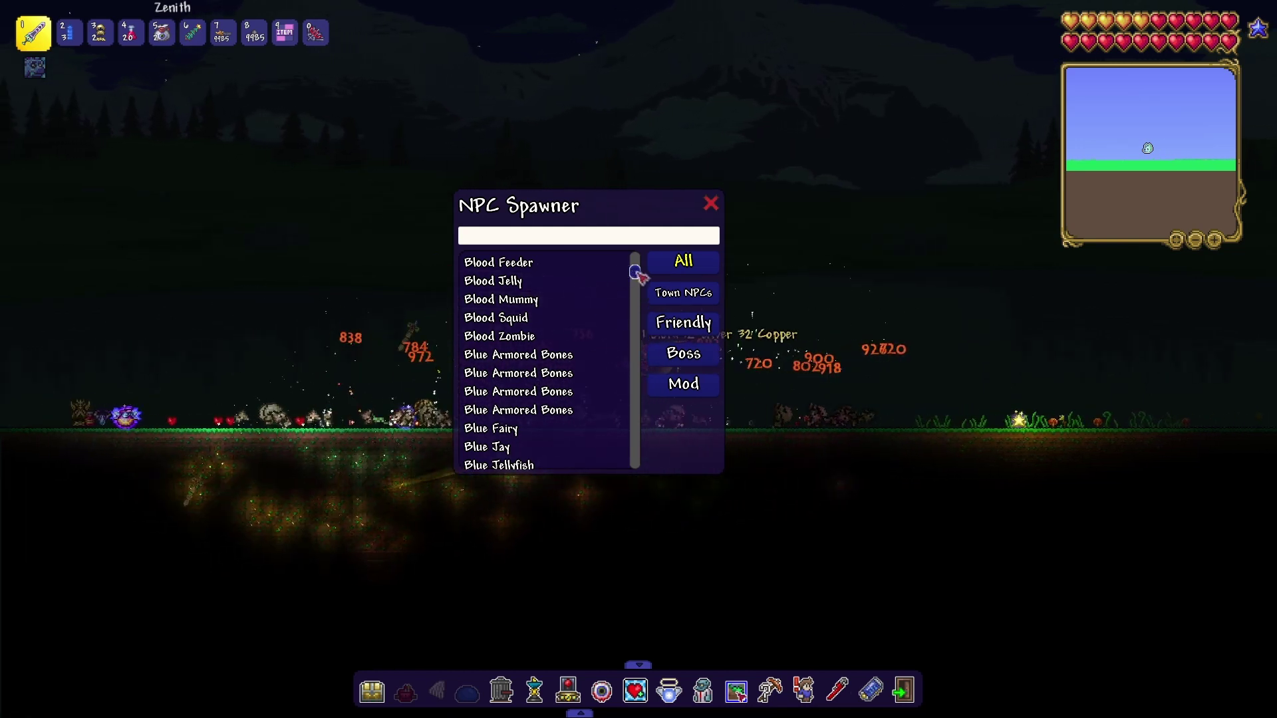
drag(636, 269, 635, 365)
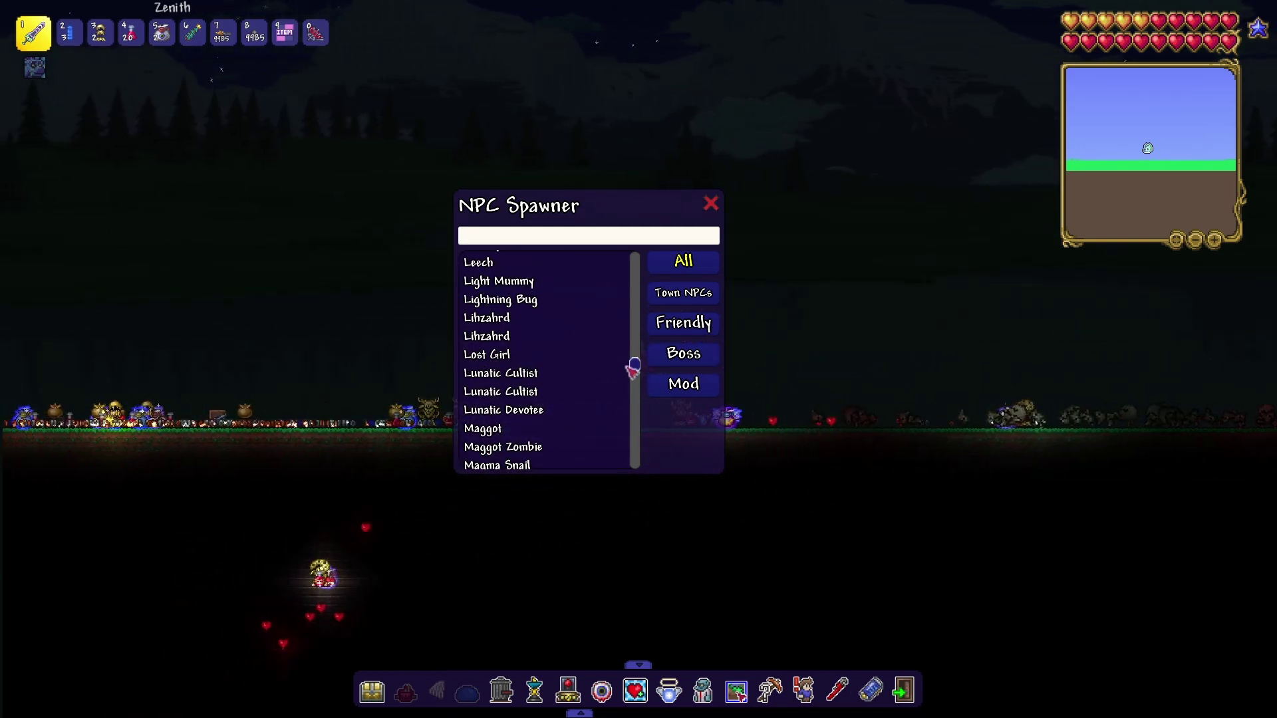
drag(636, 372, 635, 465)
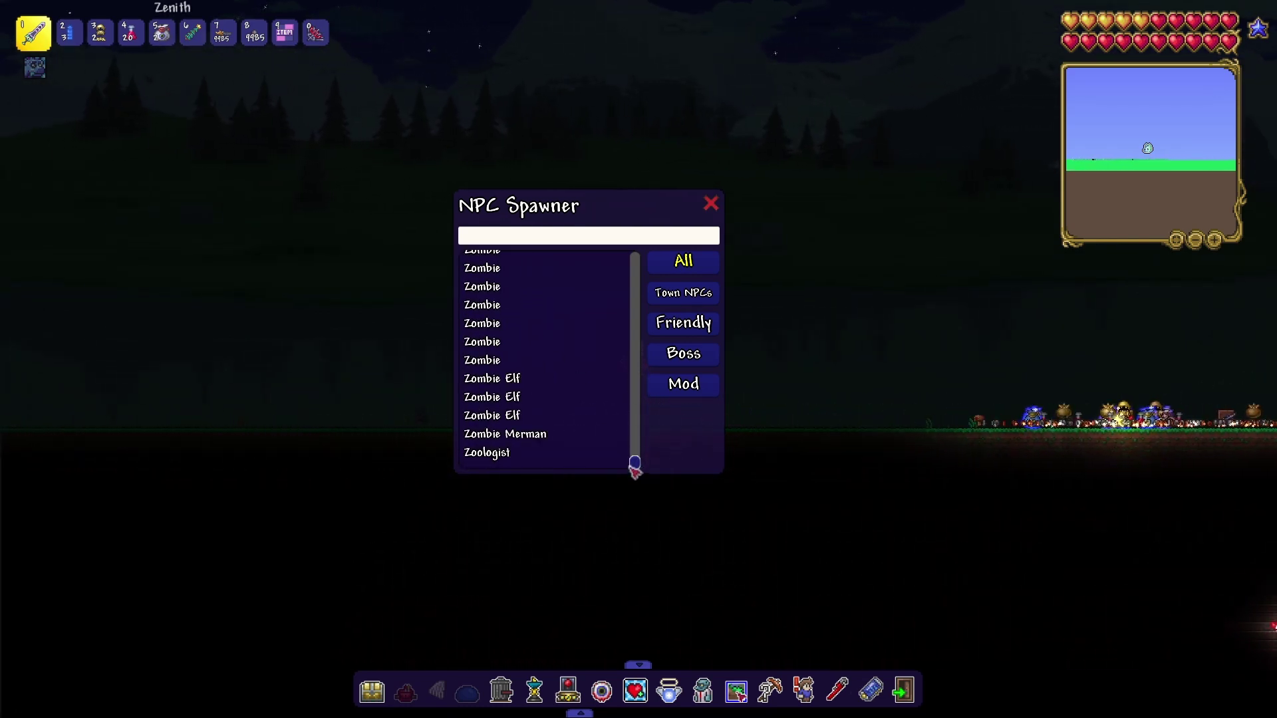
drag(635, 318, 635, 262)
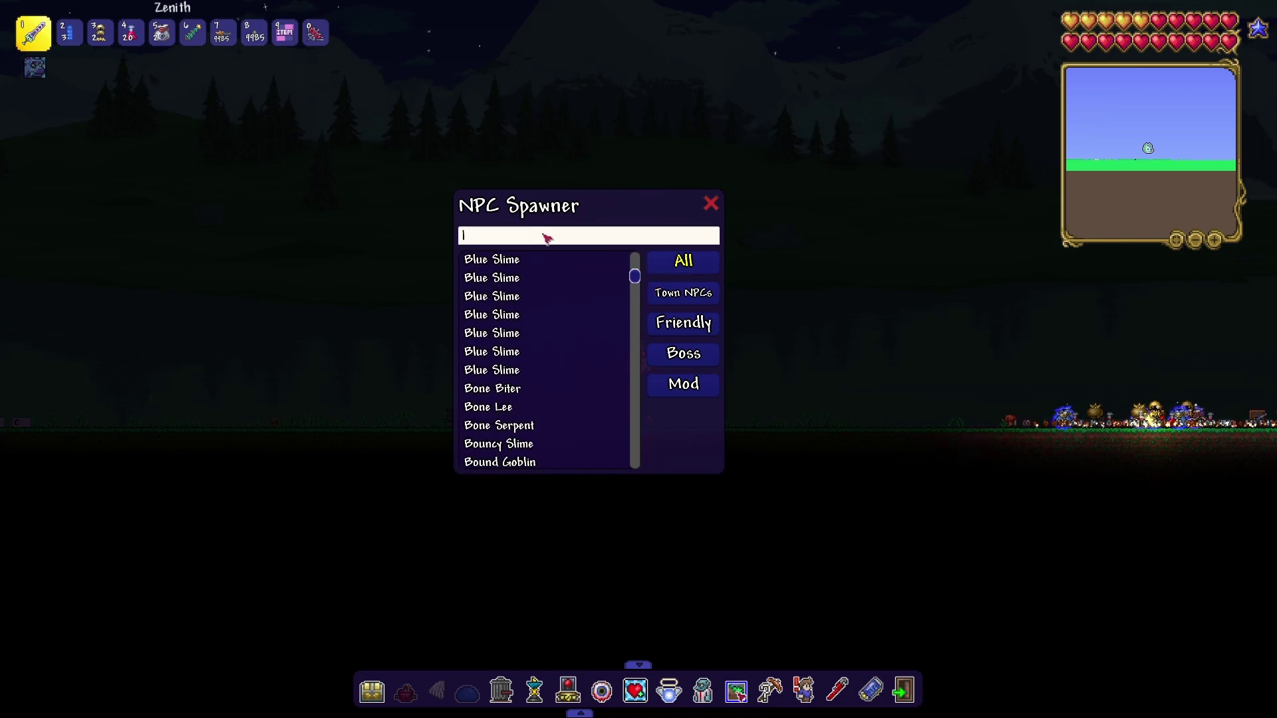
key(BackSpace)
text(nny)
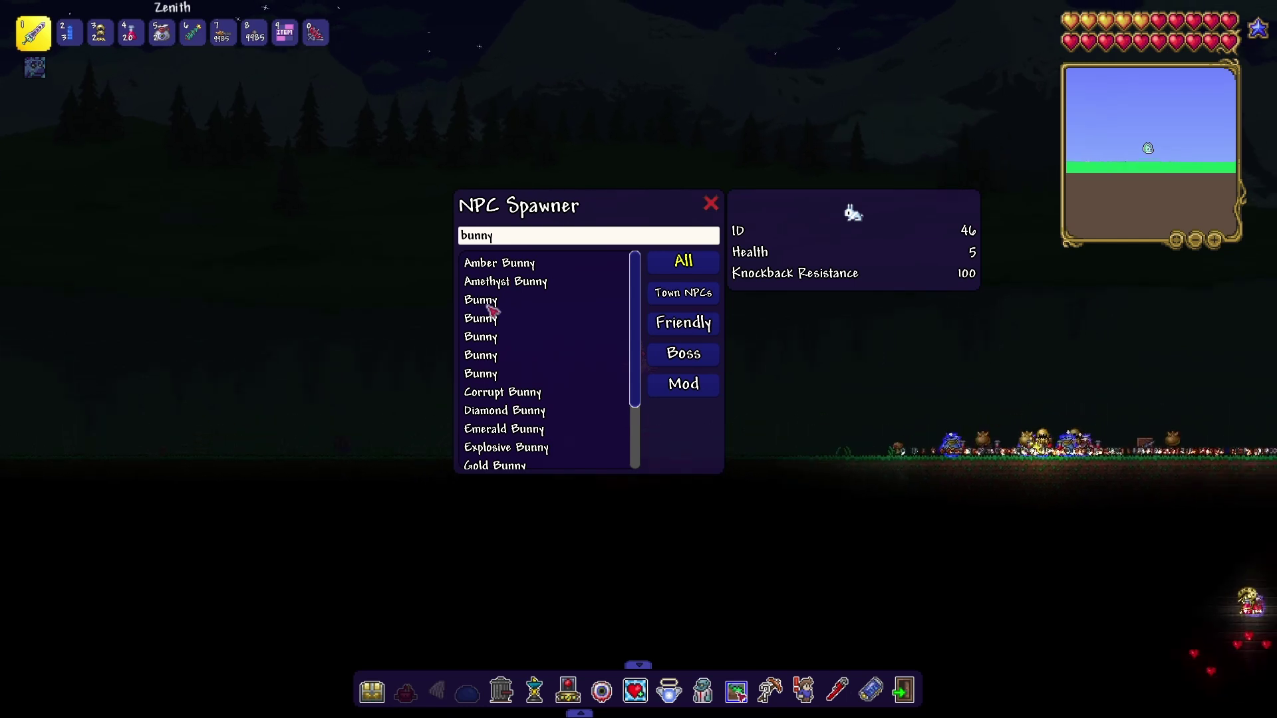
click(493, 362)
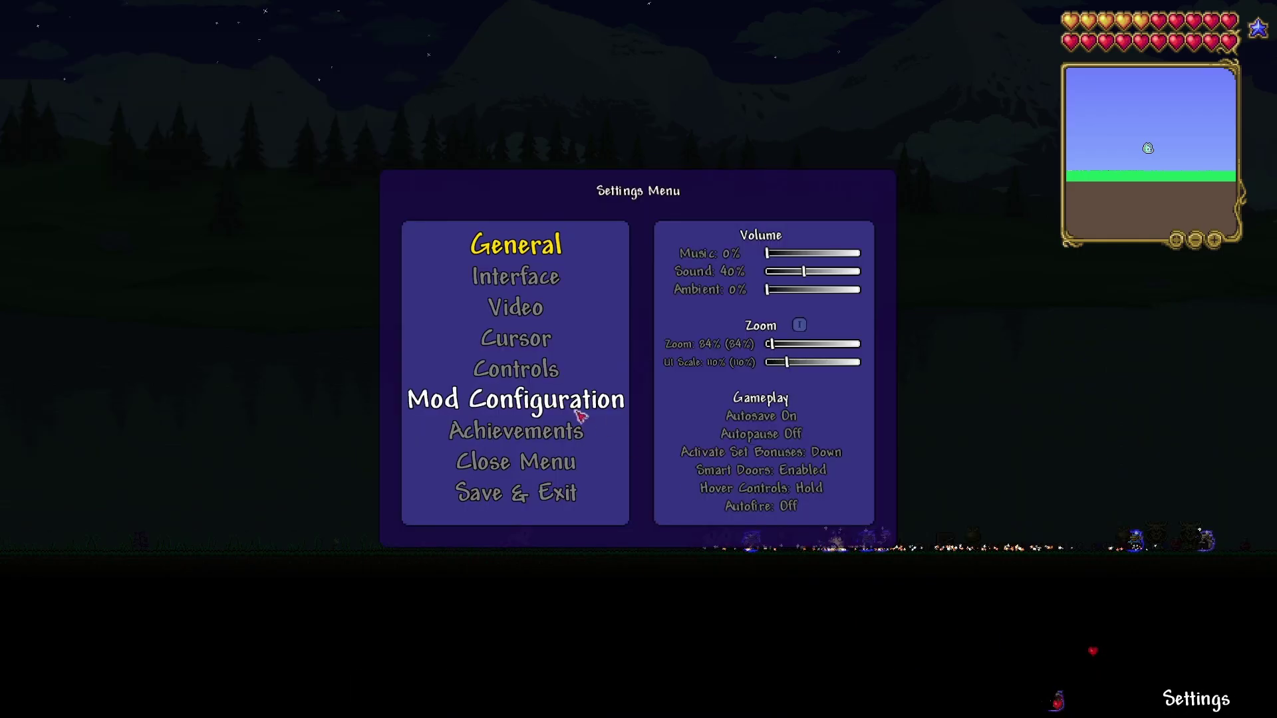
Reopen the Random Bosses Sizes: Config page from Mod Configuration.
click(578, 413)
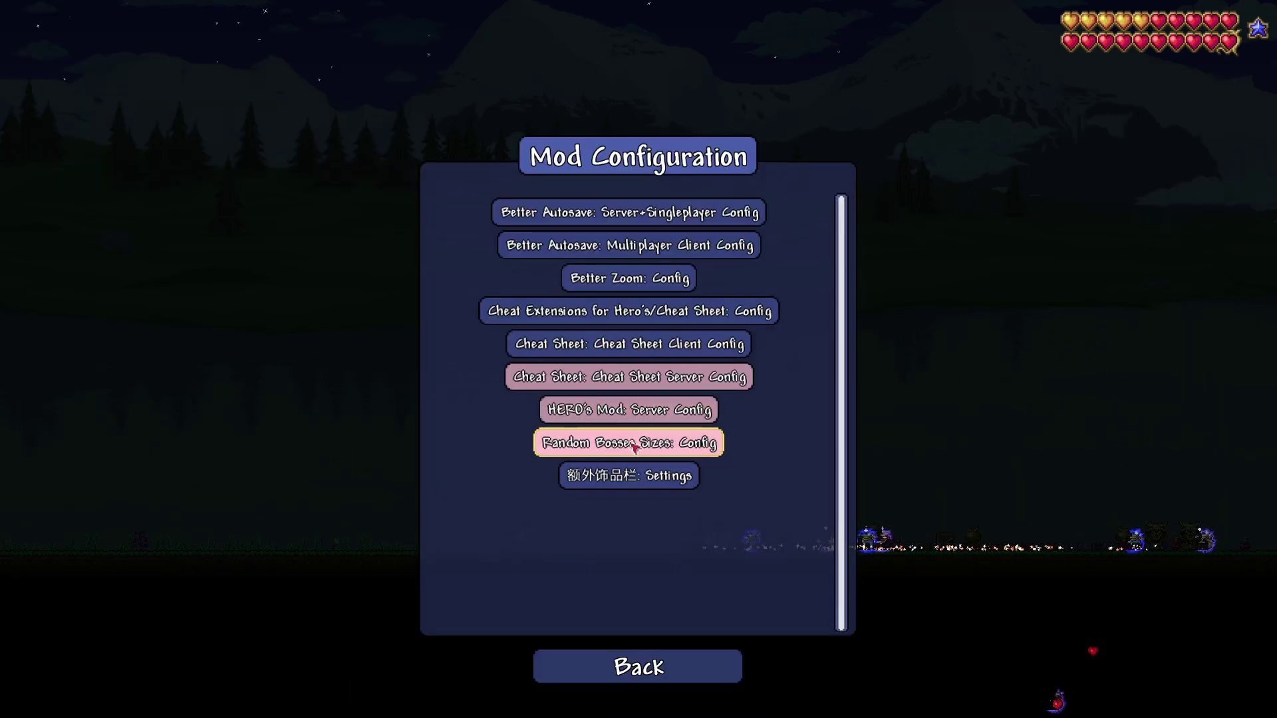
click(629, 442)
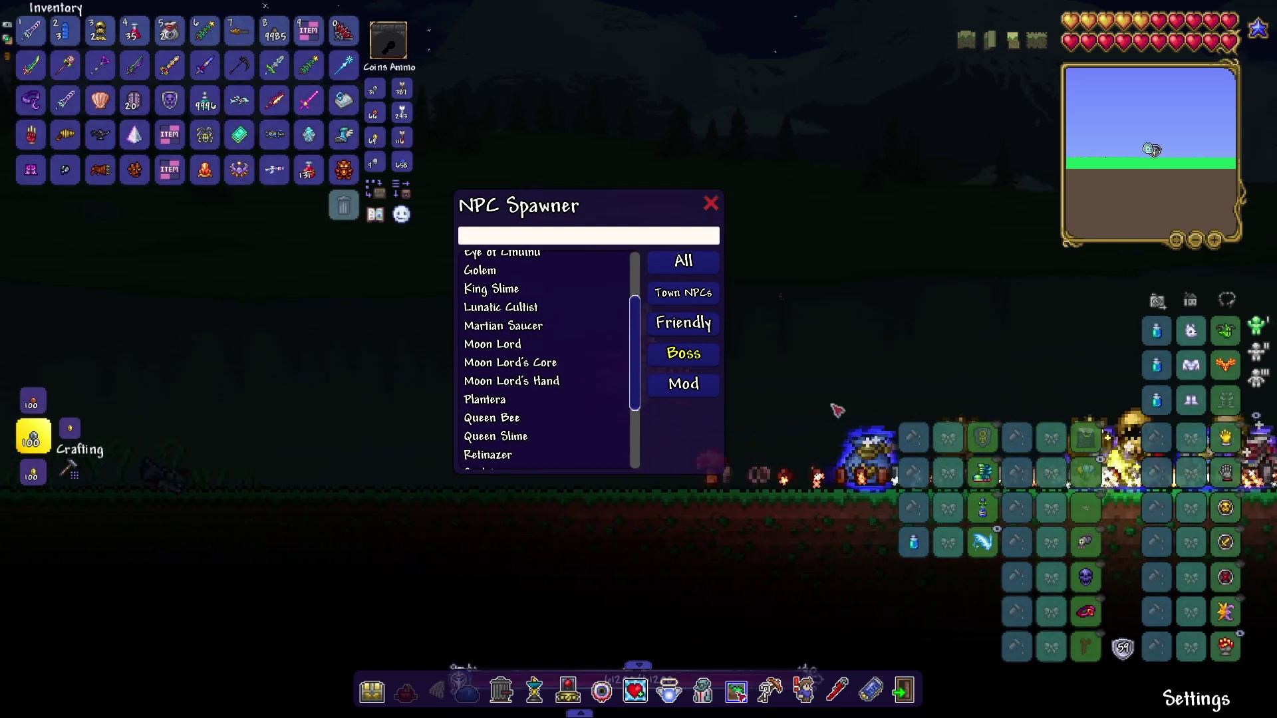
Close the NPC Spawner, then swing Zenith at the Lunatic Cultist while flying upward.
click(714, 206)
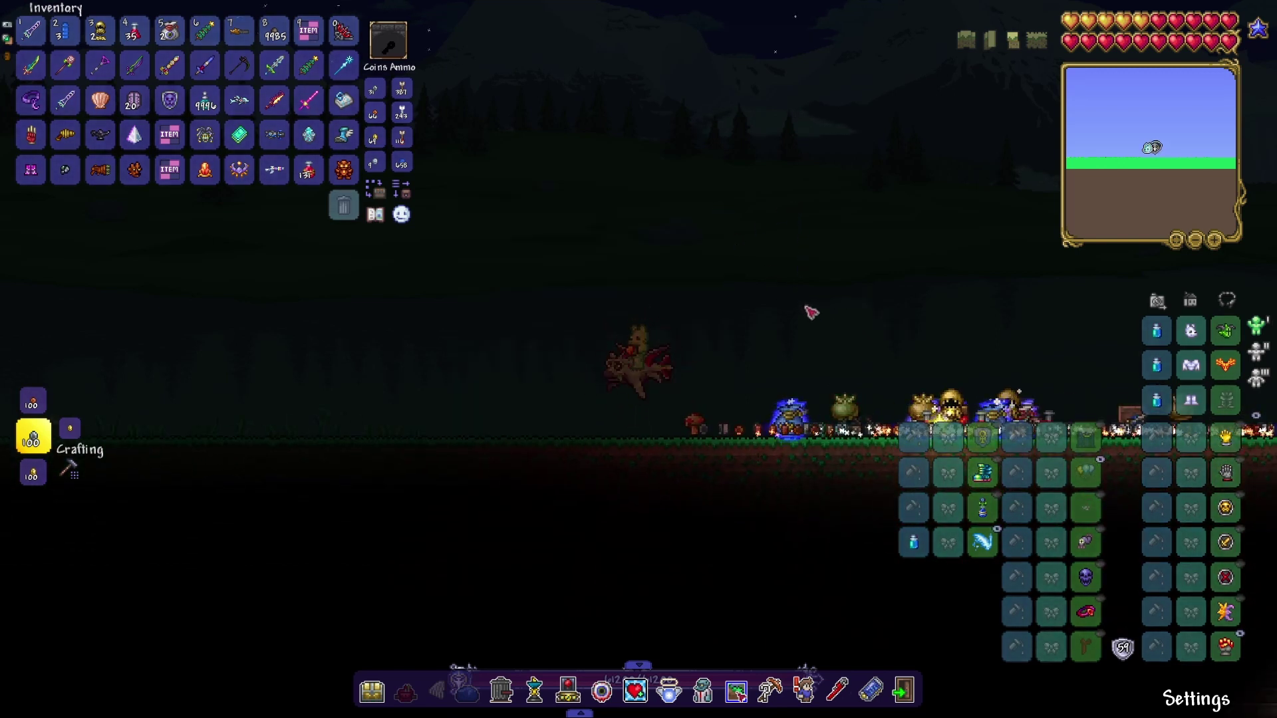
key(Escape)
click(691, 260)
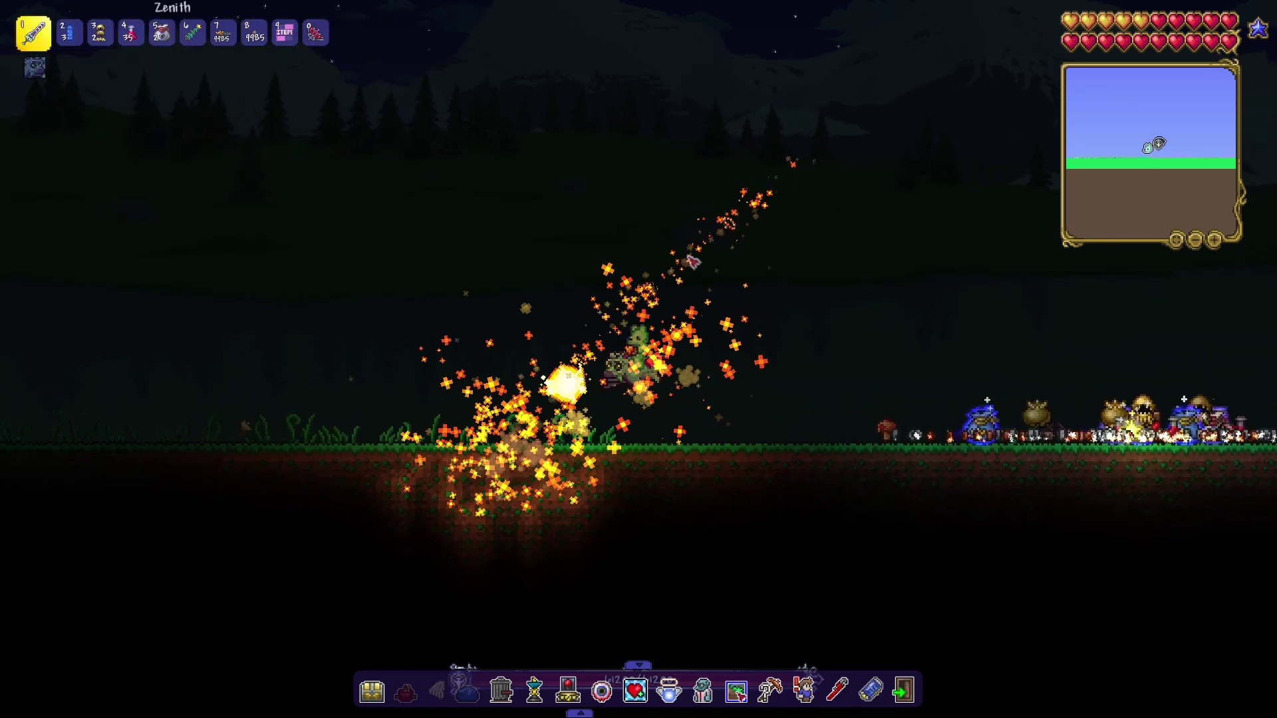
key(space)
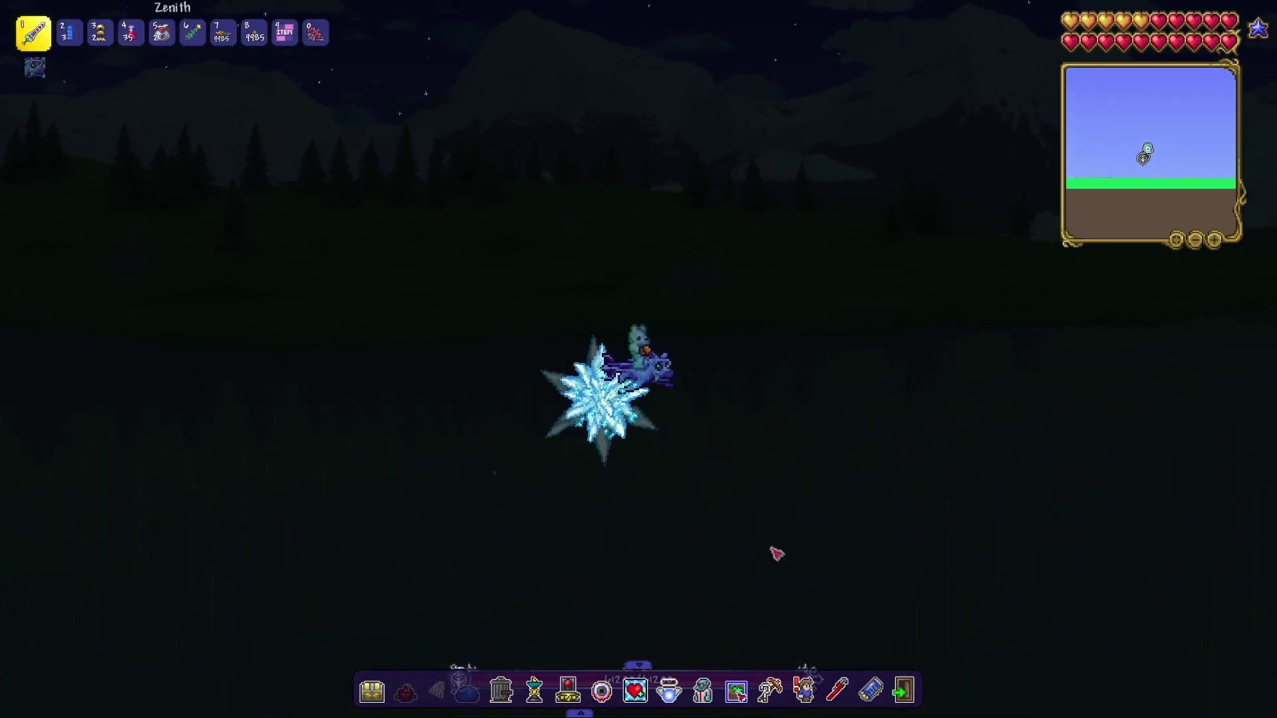
key(Escape)
click(1196, 698)
click(515, 399)
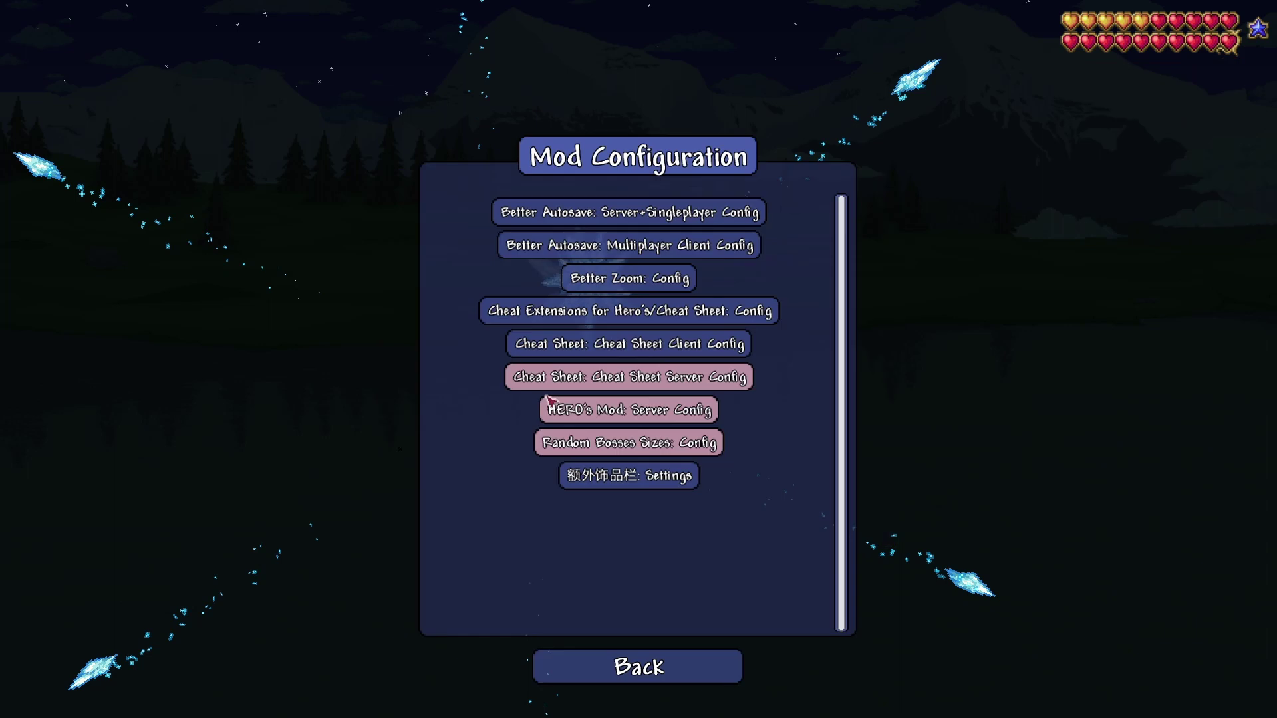
click(630, 441)
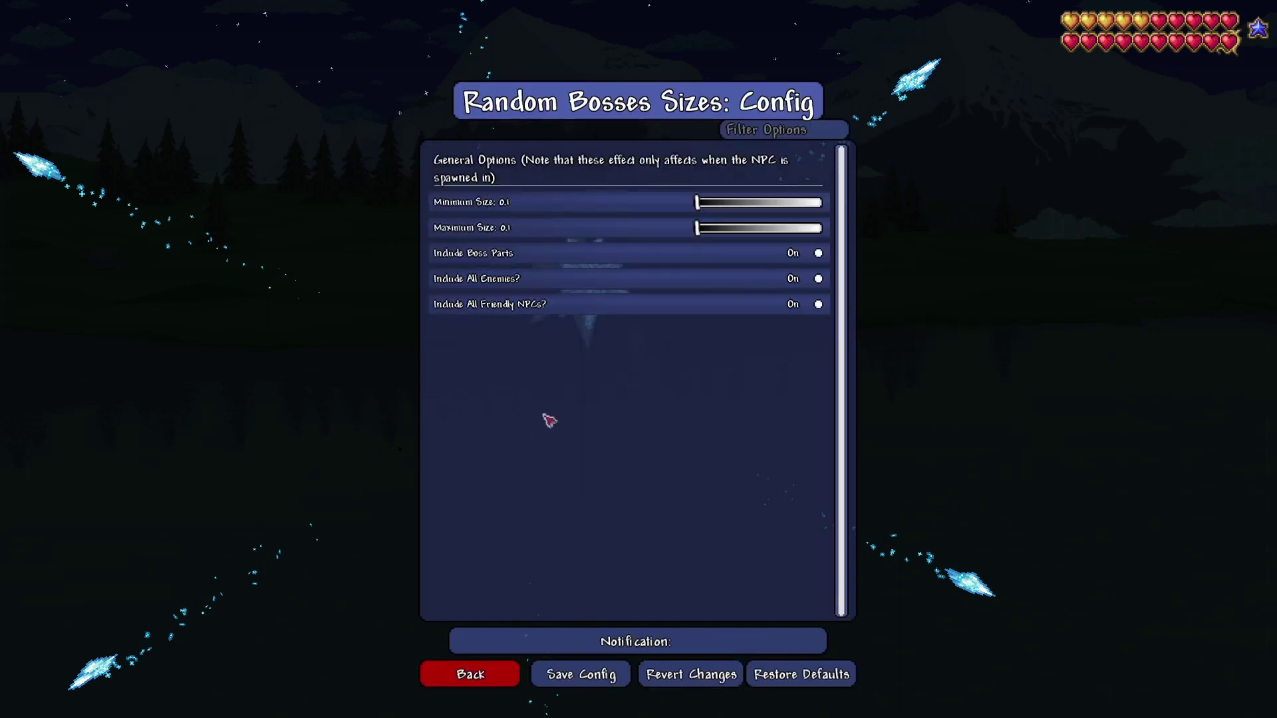
key(Escape)
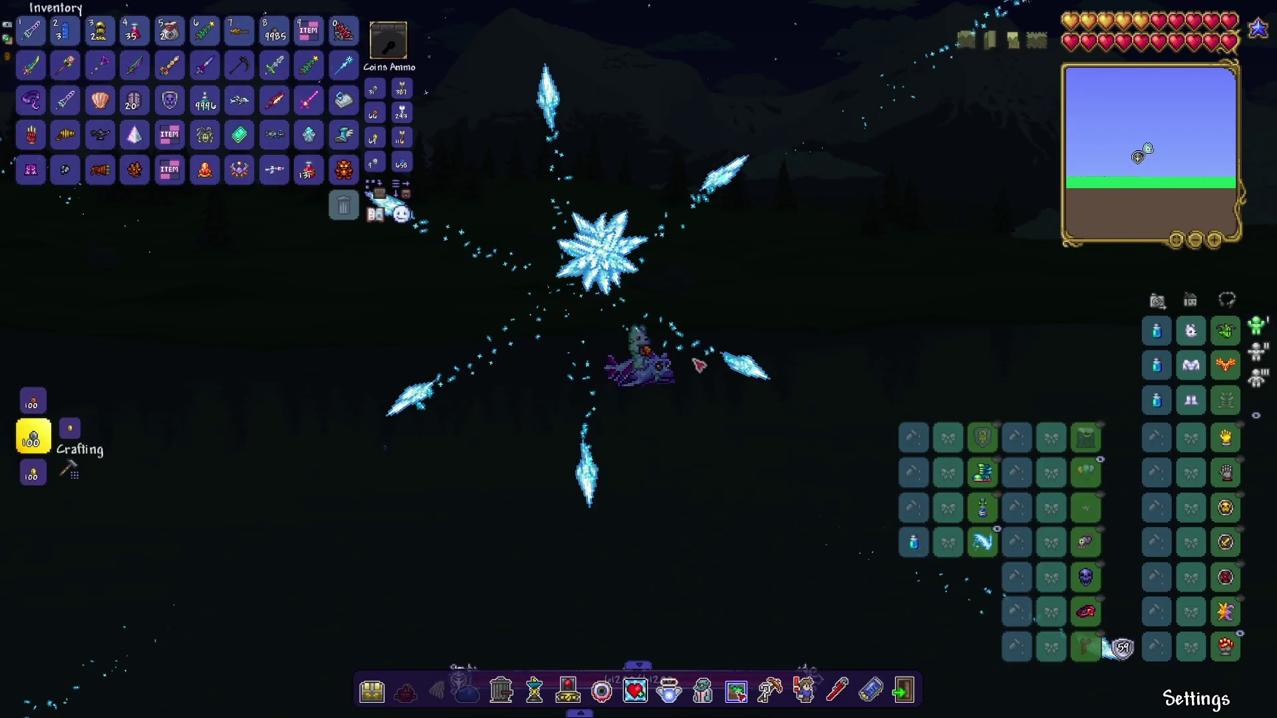
key(Escape)
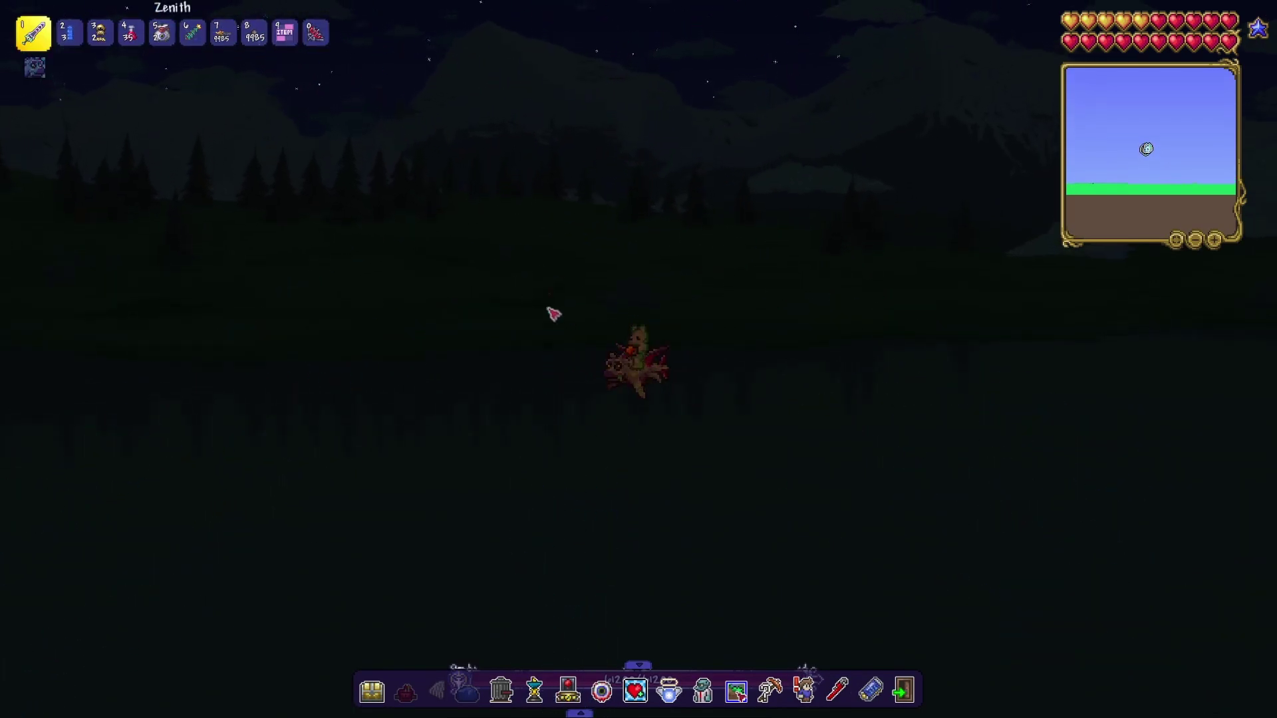
Strike the portal enemy with Zenith, then browse friendly Town NPCs in the spawner and close it.
click(542, 308)
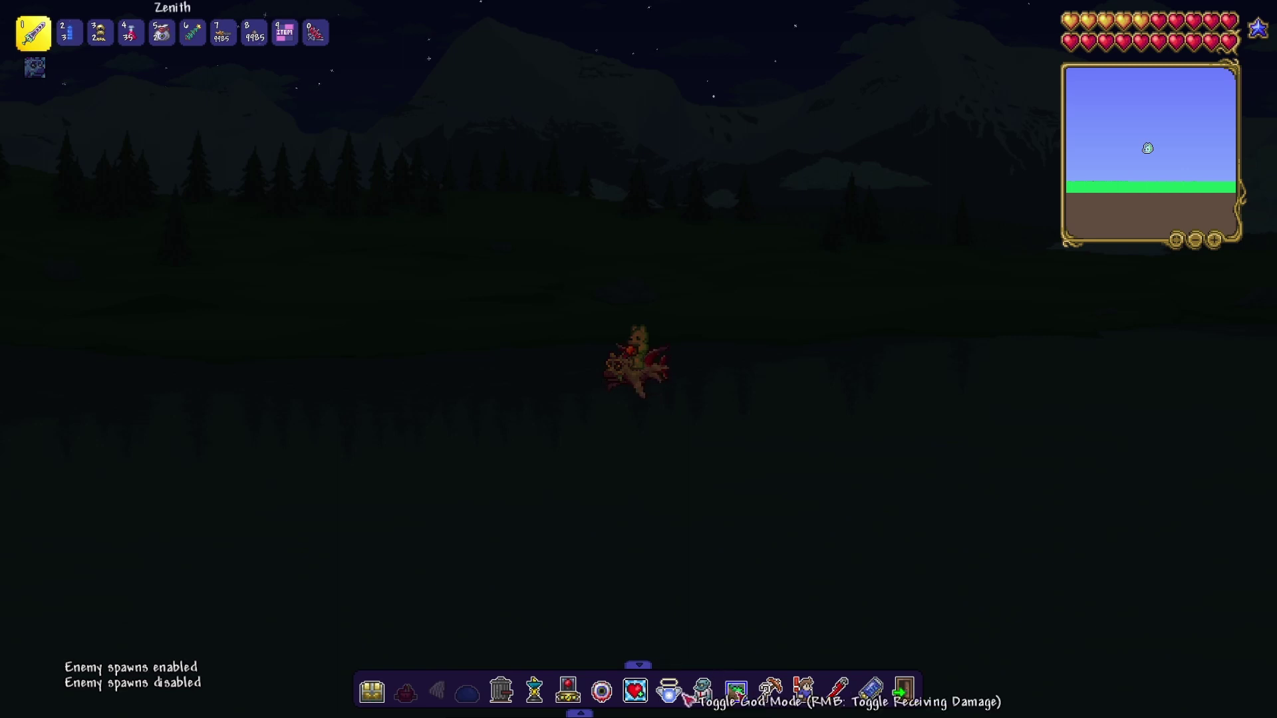
click(635, 691)
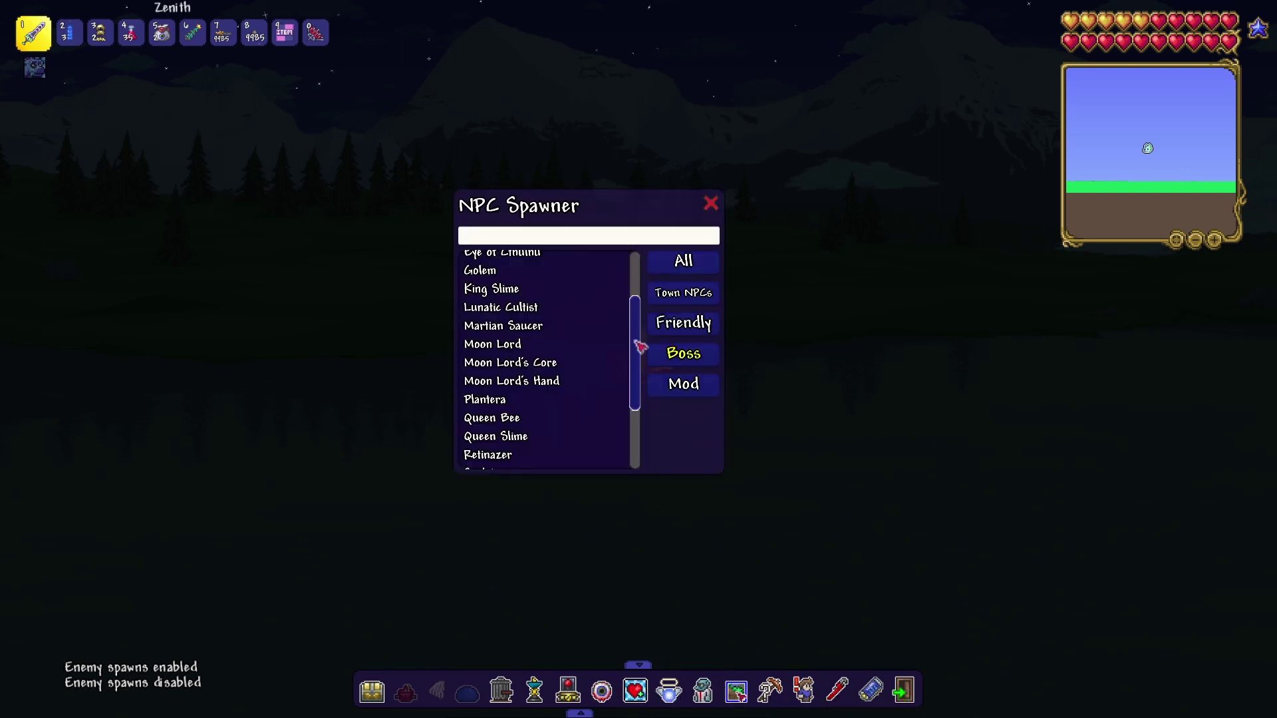
click(682, 324)
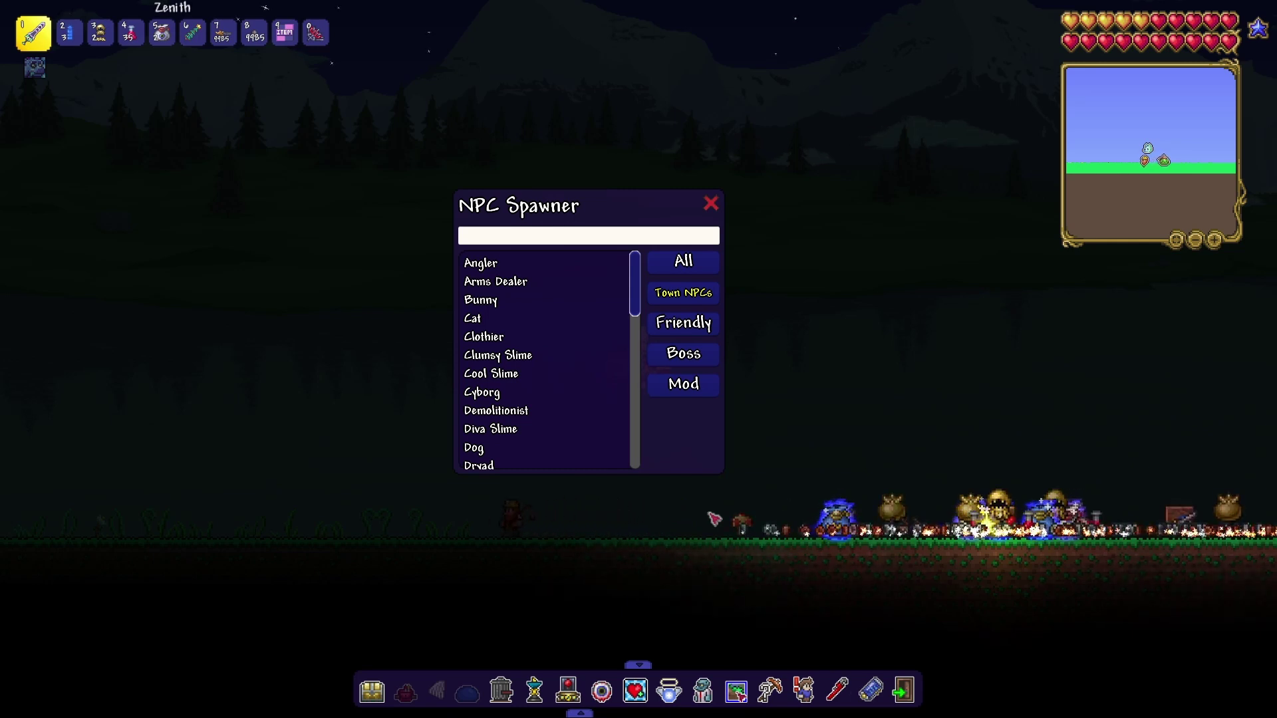
key(Escape)
key(Escape)
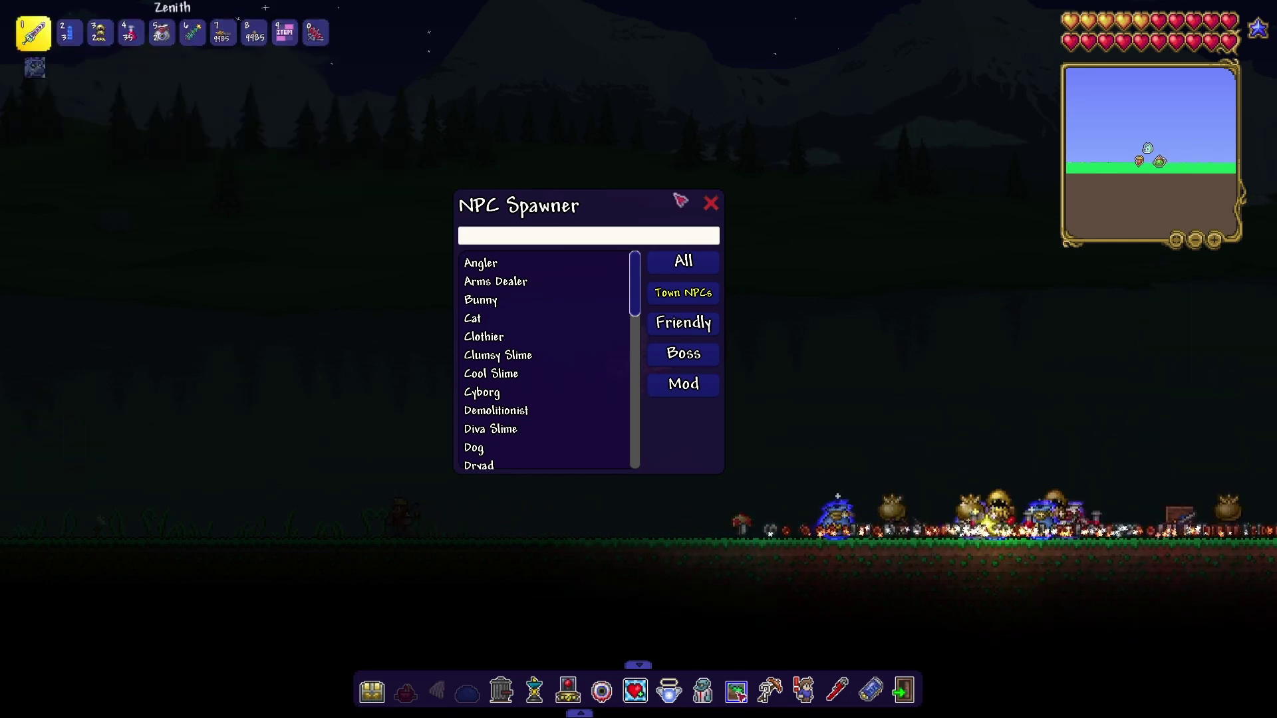
click(710, 205)
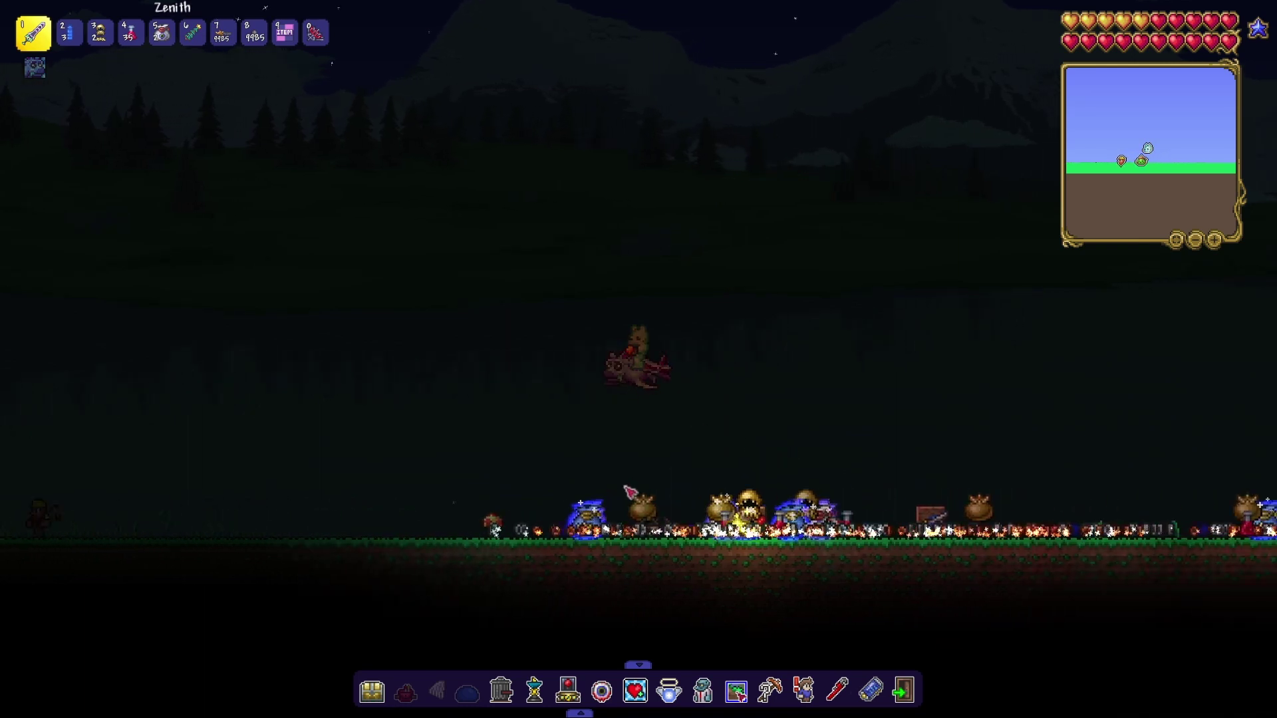